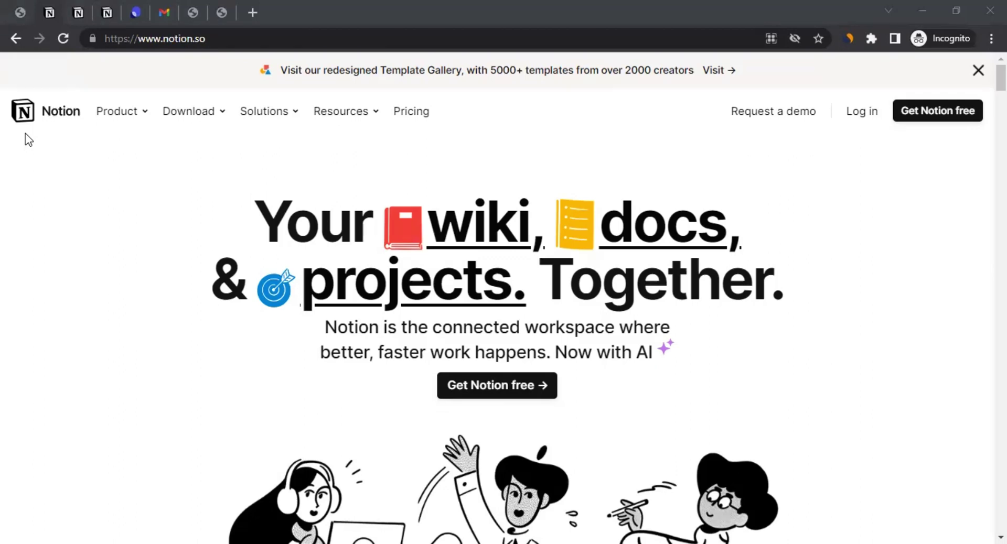
# - Review the Free, Plus, Business and Enterprise plans on Notion's pricing page
pyautogui.click(405, 1)
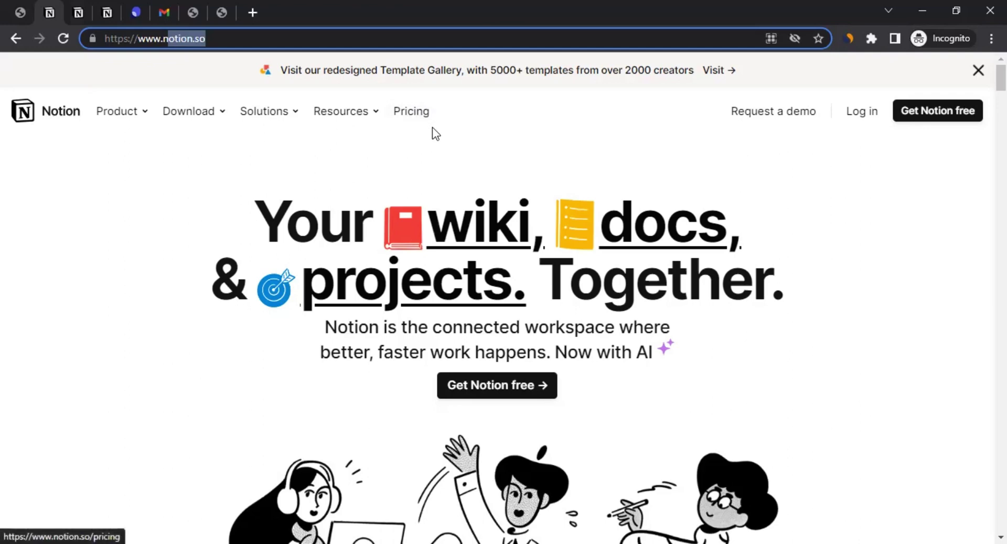
pyautogui.click(82, 10)
pyautogui.scroll(-5, 40, 373)
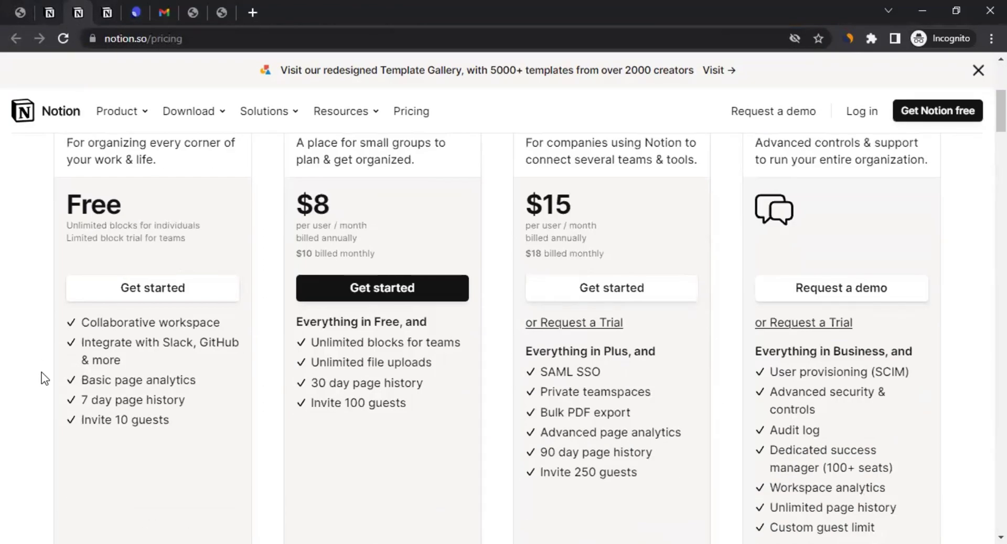
pyautogui.scroll(5, 47, 378)
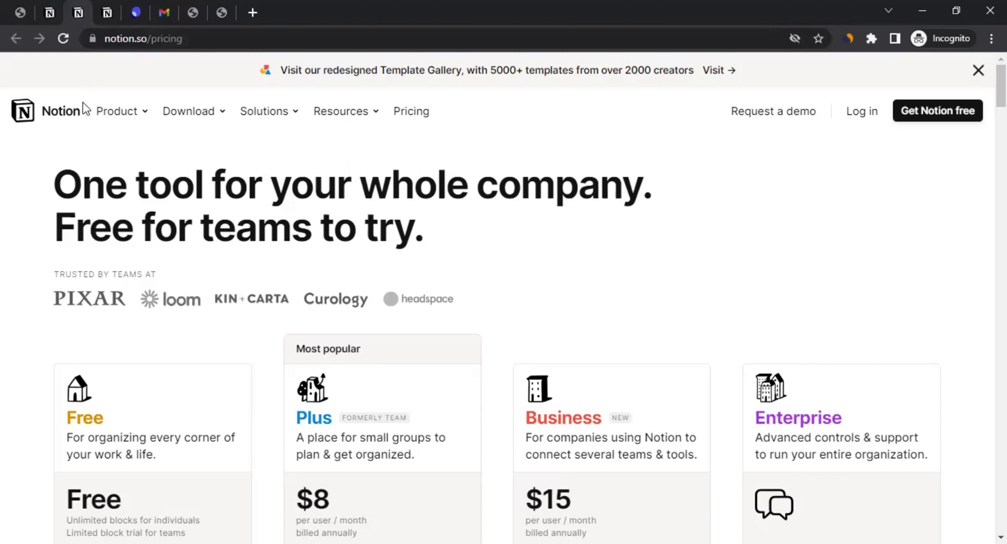
# - Check the Similarweb rankings and visit statistics for the Notion homepage, then close the overview
pyautogui.click(51, 13)
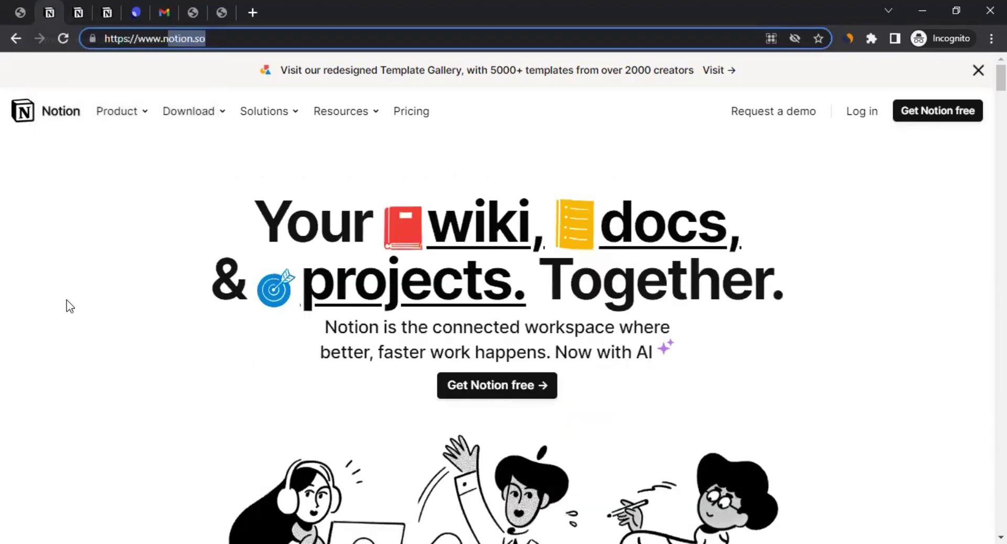
pyautogui.click(22, 169)
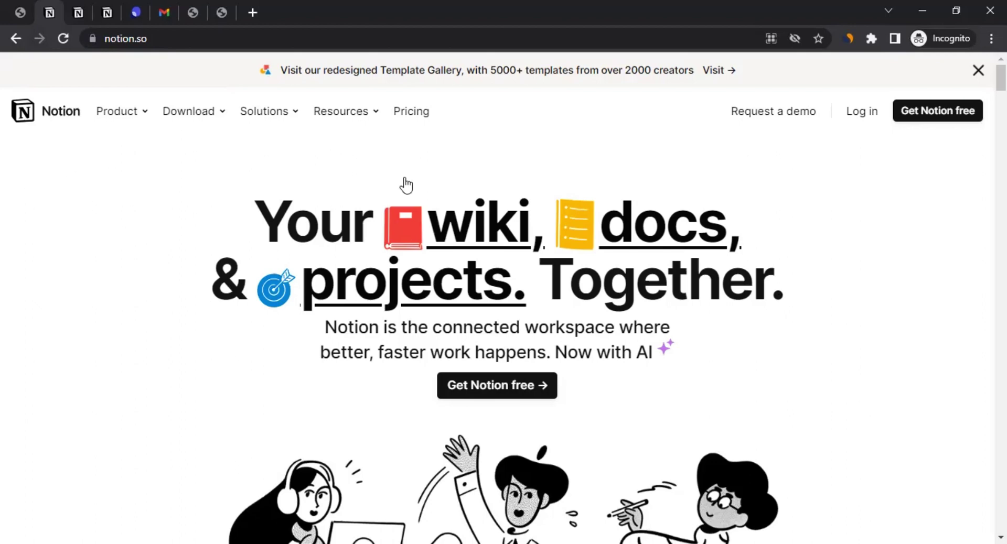
pyautogui.click(849, 41)
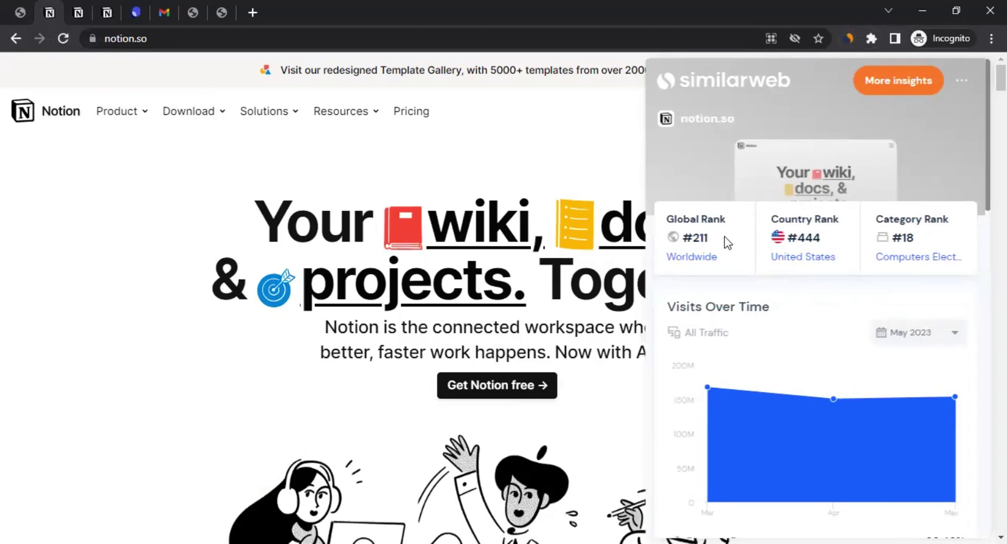
pyautogui.moveTo(726, 238); pyautogui.dragTo(701, 239)
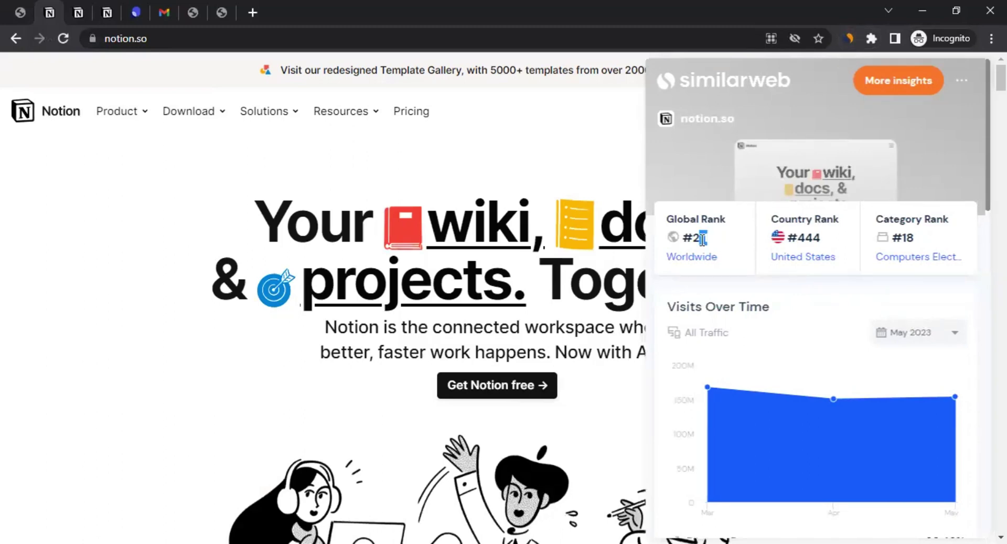
pyautogui.click(915, 240)
pyautogui.scroll(-6, 820, 323)
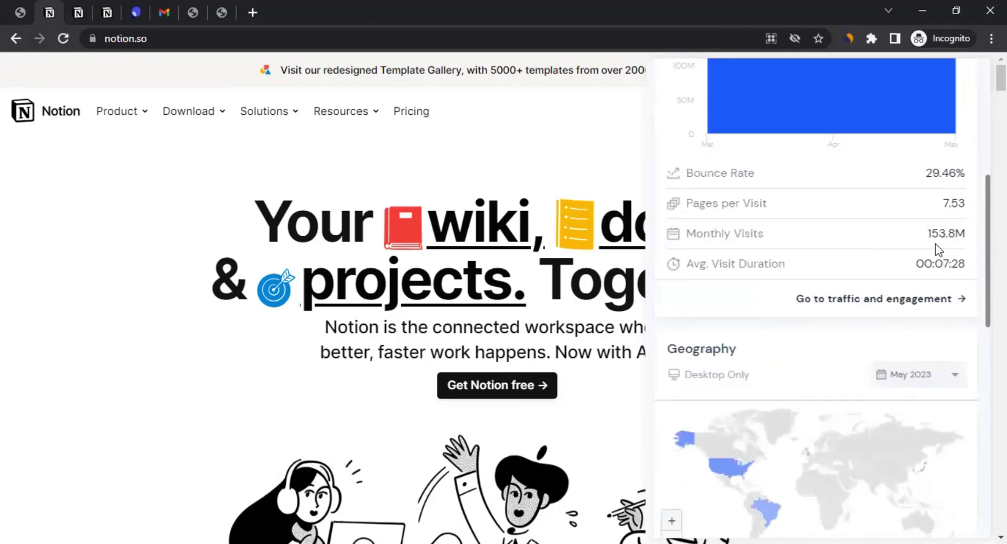
pyautogui.click(218, 166)
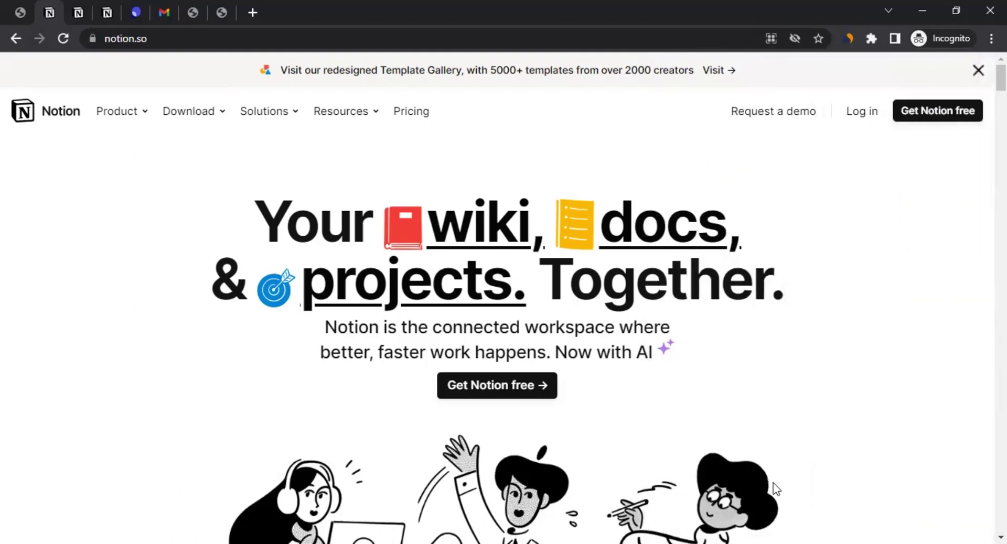
# - Find the "Become an affiliate" link in the Notion homepage footer
pyautogui.click(49, 167)
pyautogui.scroll(-15, 504, 314)
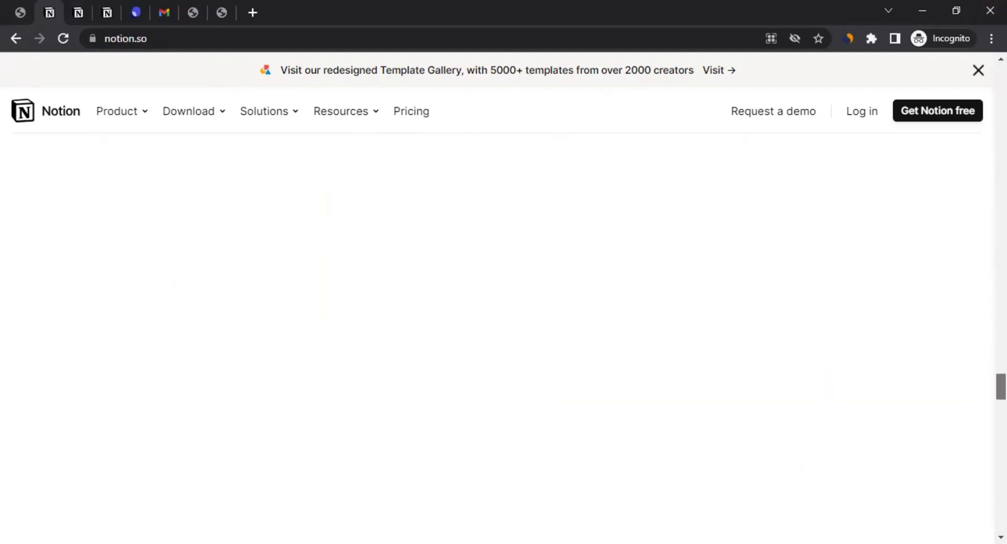
pyautogui.scroll(-10, 503, 314)
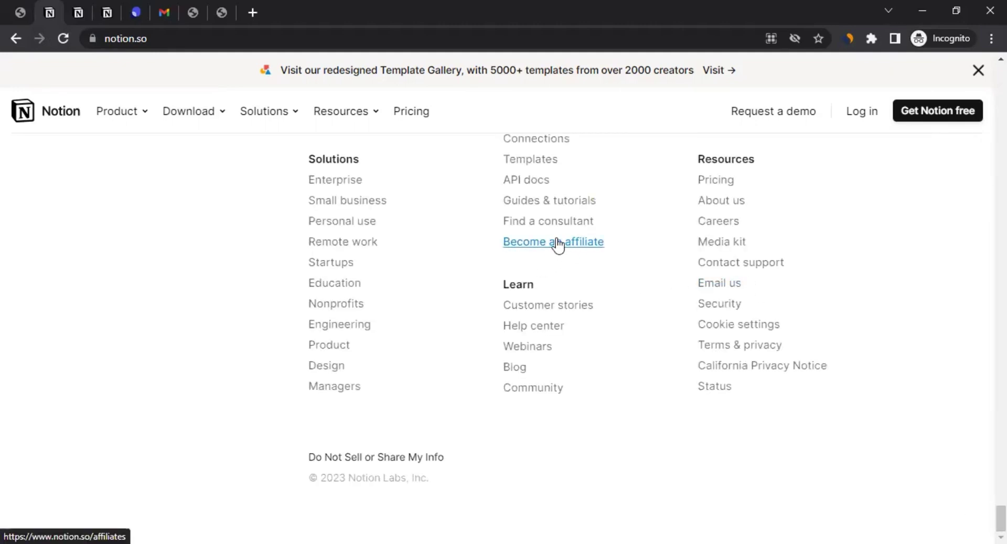
# - Read the "How it works" section on Notion's affiliates page and highlight the commission terms under "Earn rewards"
pyautogui.click(79, 12)
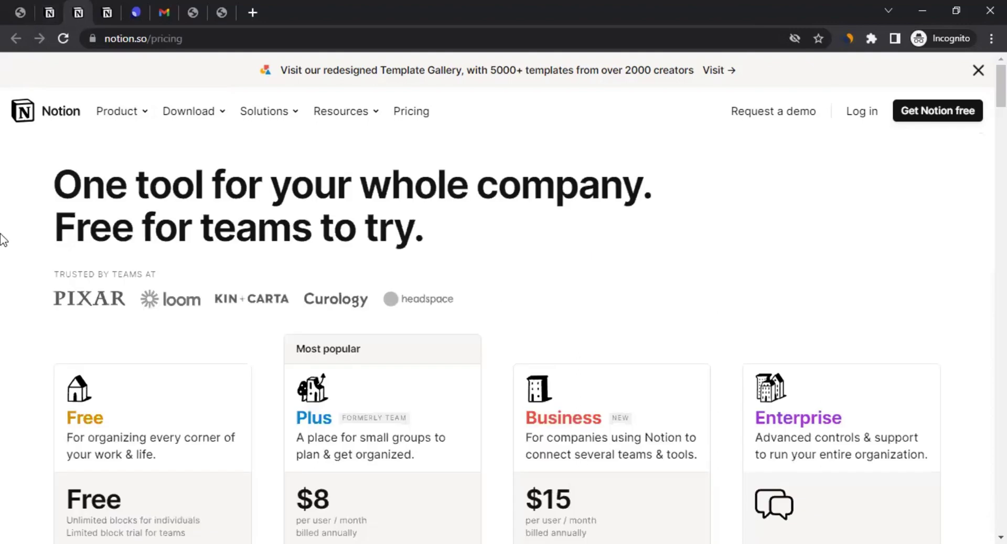
pyautogui.click(107, 12)
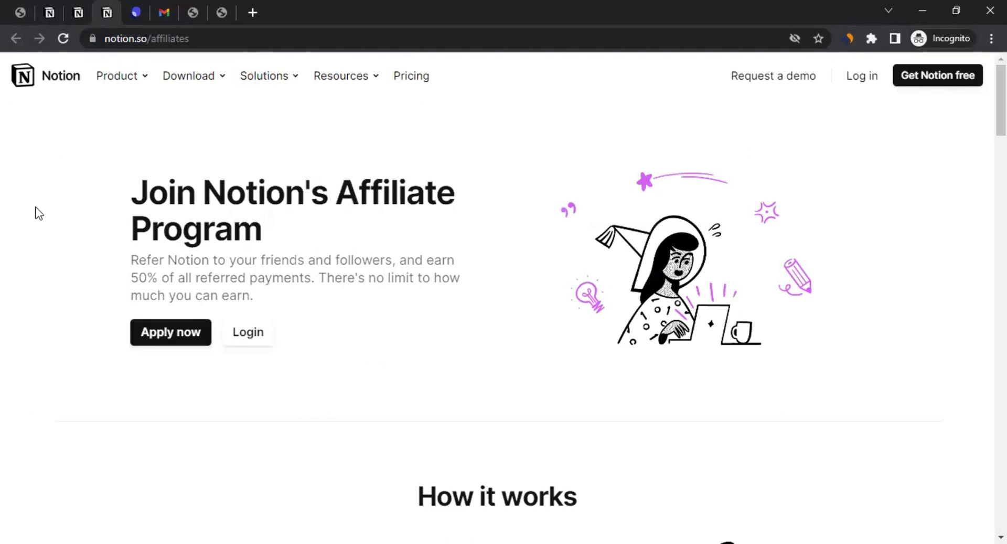
pyautogui.scroll(-3, 37, 213)
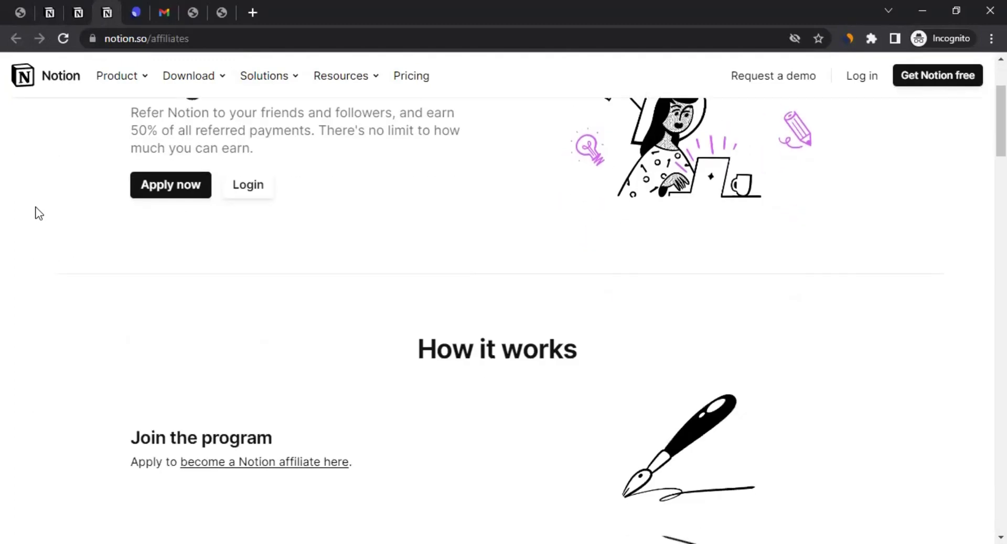
pyautogui.scroll(3, 42, 212)
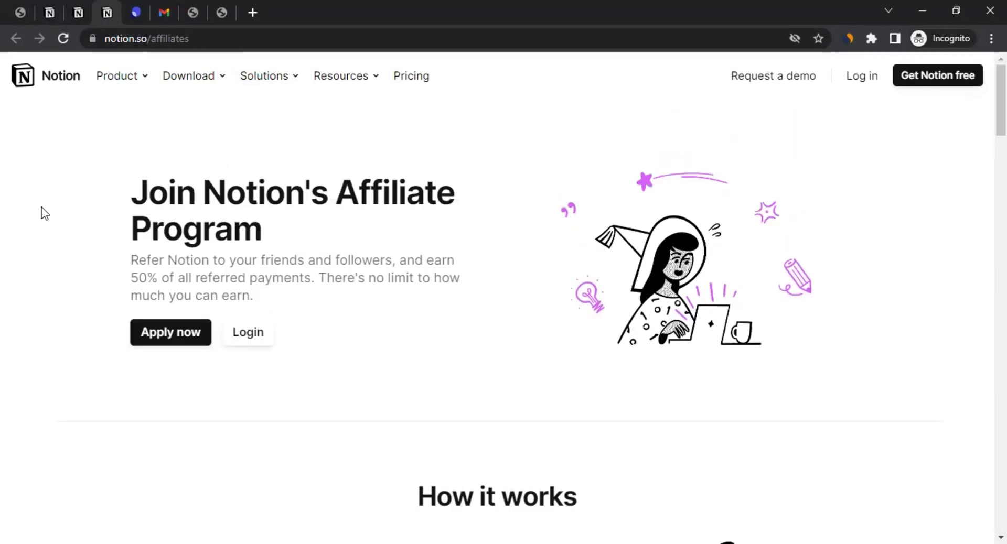
pyautogui.scroll(-7, 42, 212)
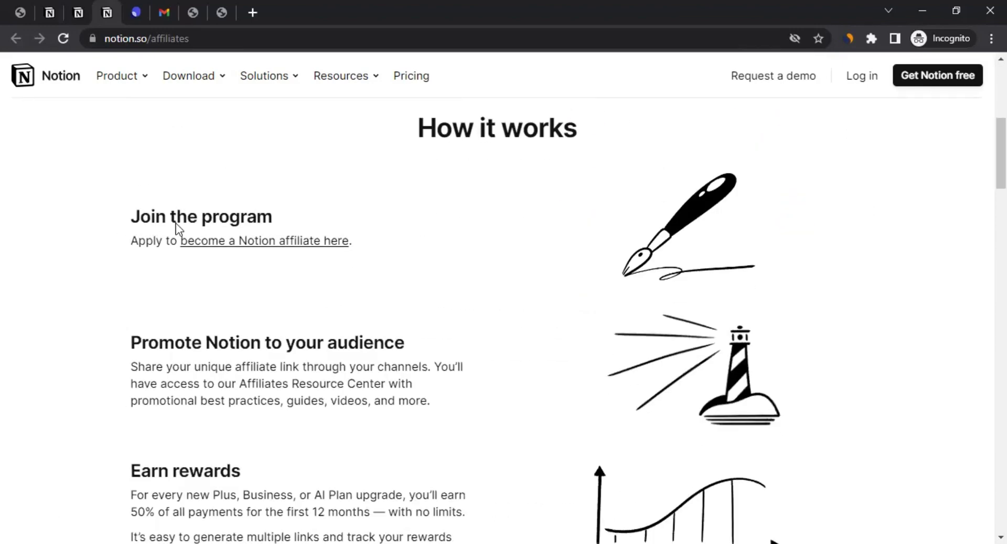
pyautogui.scroll(-3, 177, 228)
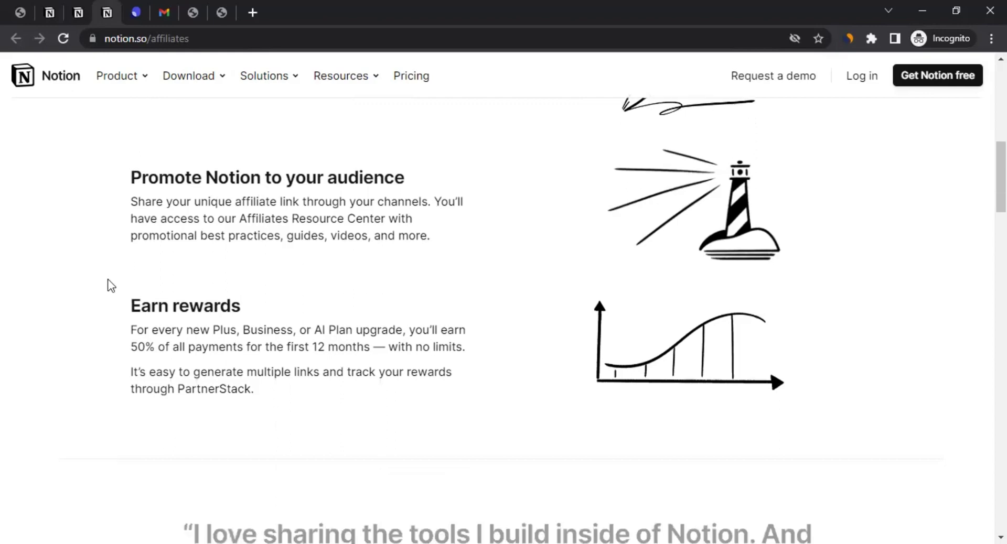
pyautogui.scroll(-2, 116, 236)
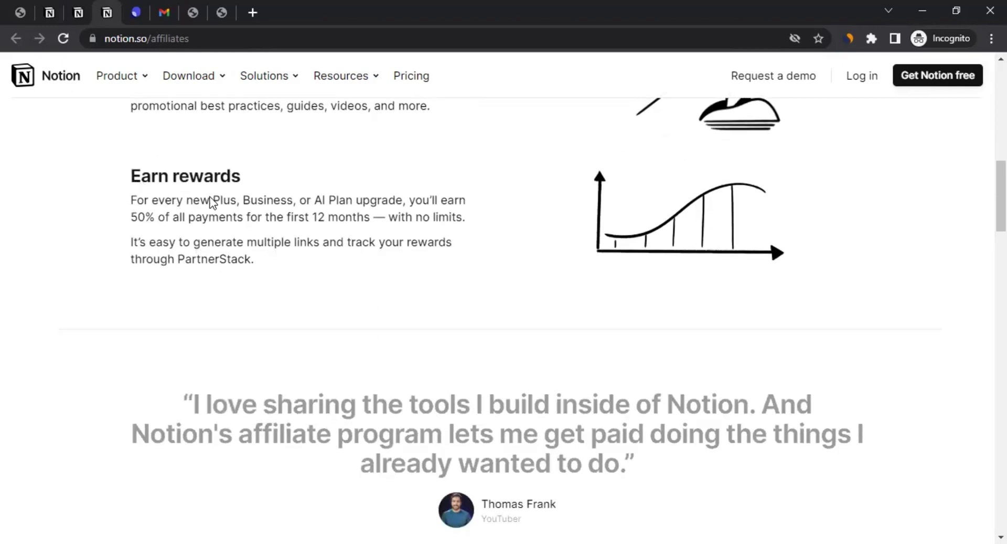
pyautogui.moveTo(211, 202); pyautogui.dragTo(443, 225)
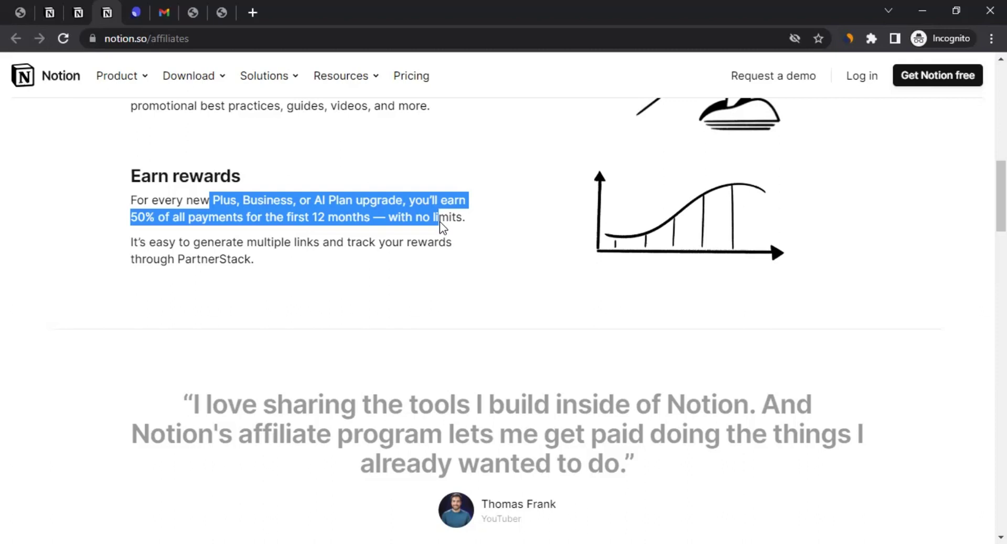
# - Examine the "Who can apply?" list on the affiliates page
pyautogui.scroll(-8, 89, 249)
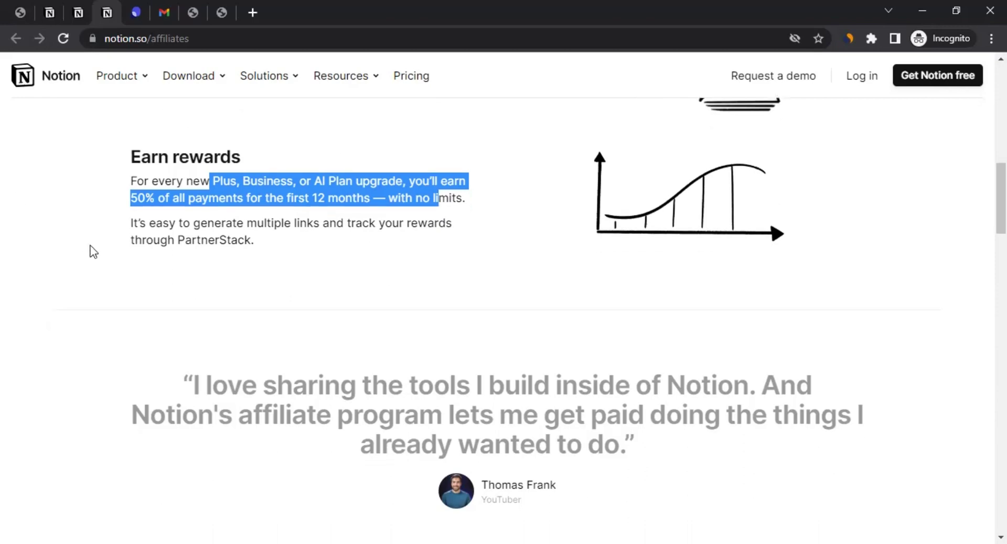
pyautogui.scroll(-2, 93, 252)
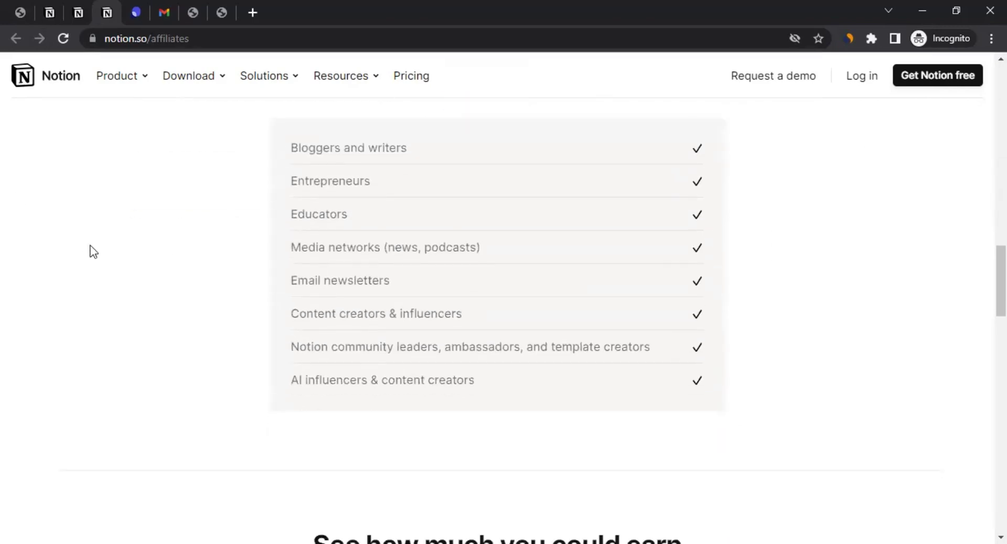
pyautogui.scroll(2, 93, 252)
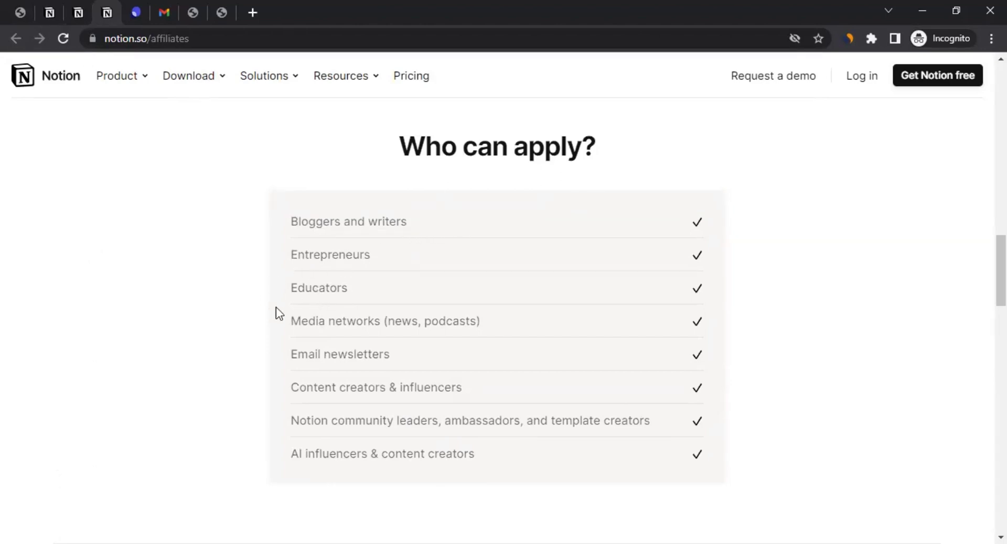
pyautogui.scroll(-2, 363, 297)
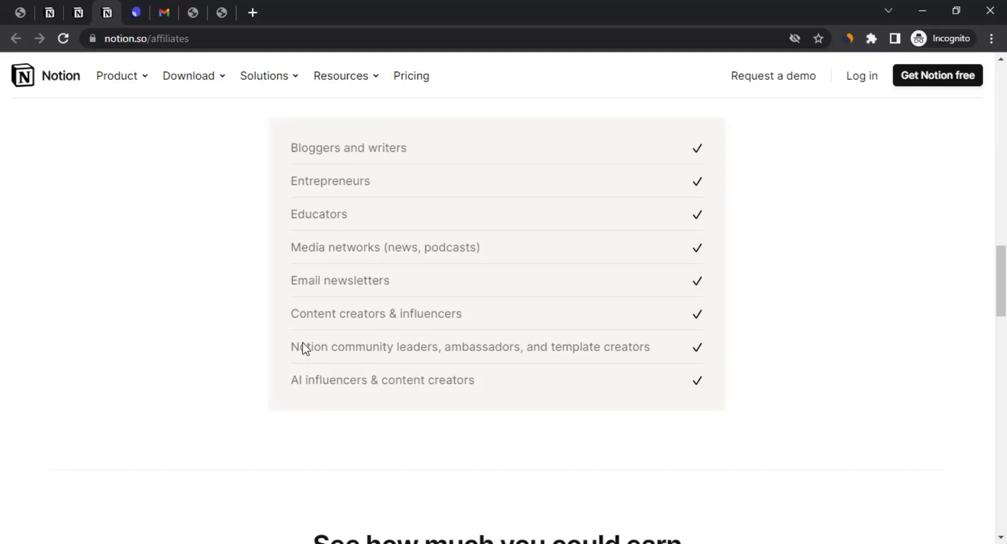
# - Compare the 2-person Plus Annual Plan earnings example with the Plus plan's price on the pricing page
pyautogui.scroll(-7, 130, 279)
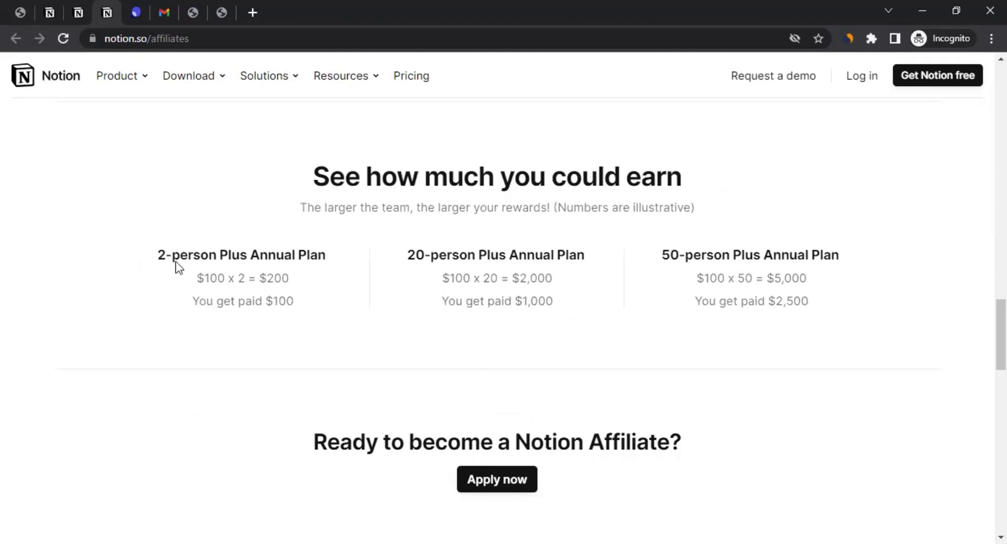
pyautogui.moveTo(158, 260); pyautogui.dragTo(268, 262)
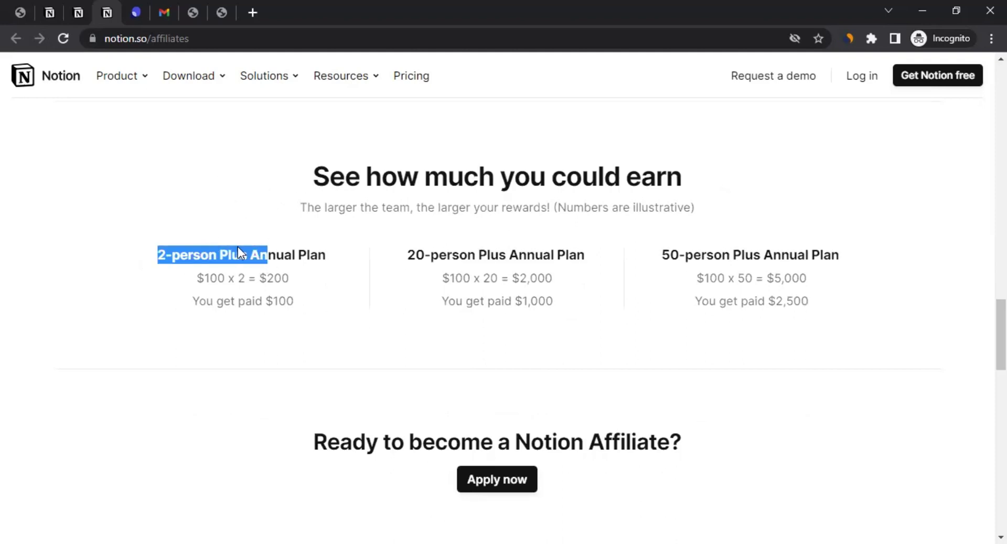
pyautogui.click(84, 10)
pyautogui.scroll(-3, 308, 278)
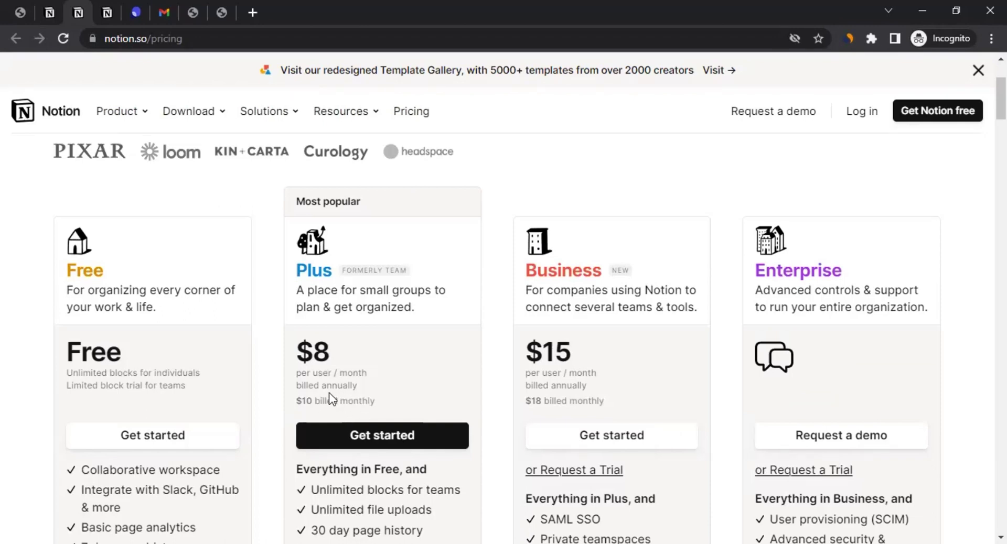
pyautogui.click(111, 1)
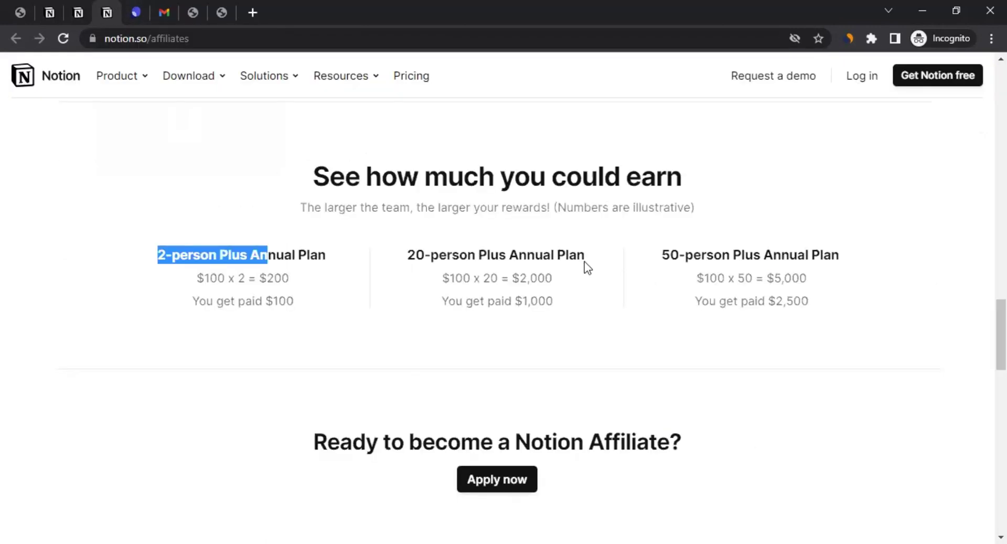
# - Examine the plan cost and affiliate payout figures for the 2-person and 50-person Plus Annual Plans
pyautogui.click(228, 275)
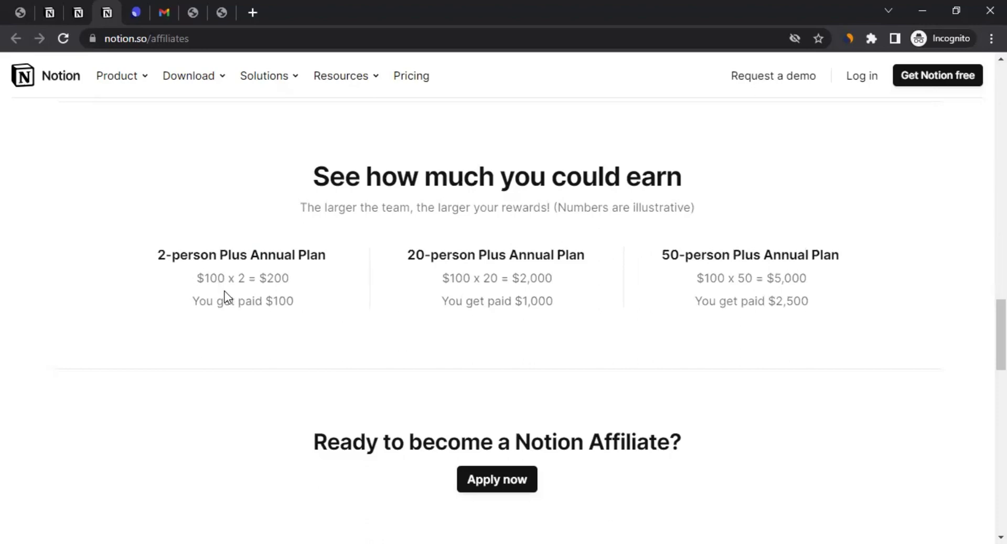
pyautogui.moveTo(211, 284); pyautogui.dragTo(279, 283)
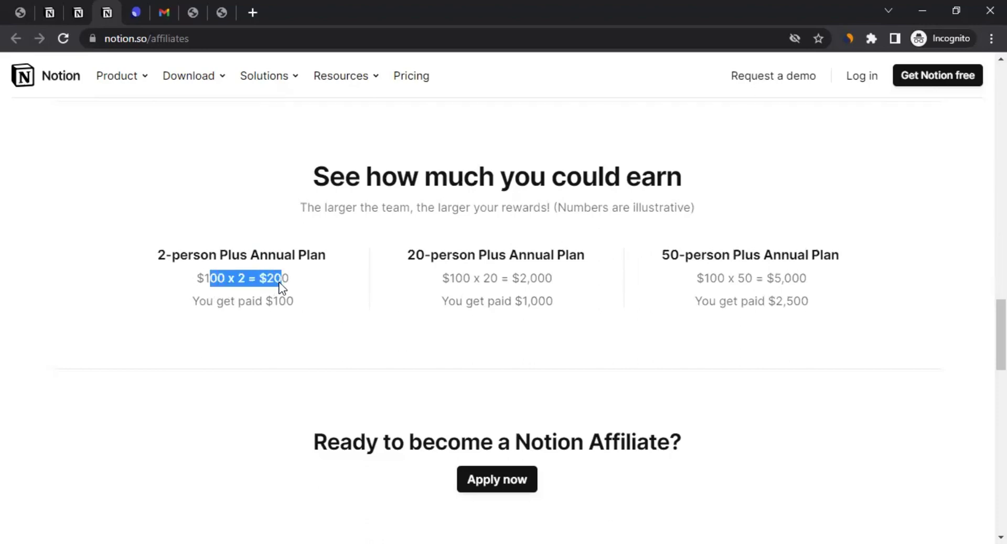
pyautogui.click(260, 285)
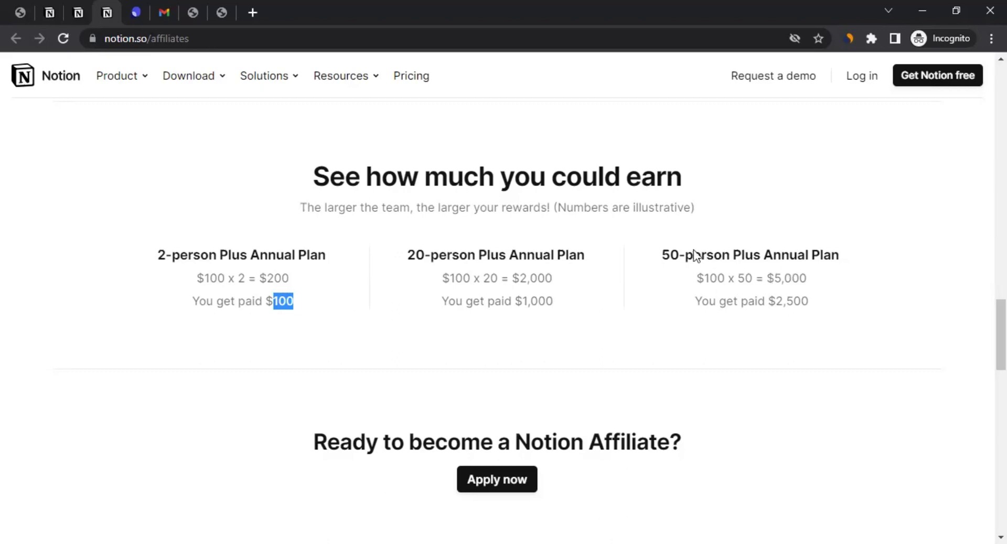
pyautogui.moveTo(663, 255); pyautogui.dragTo(839, 257)
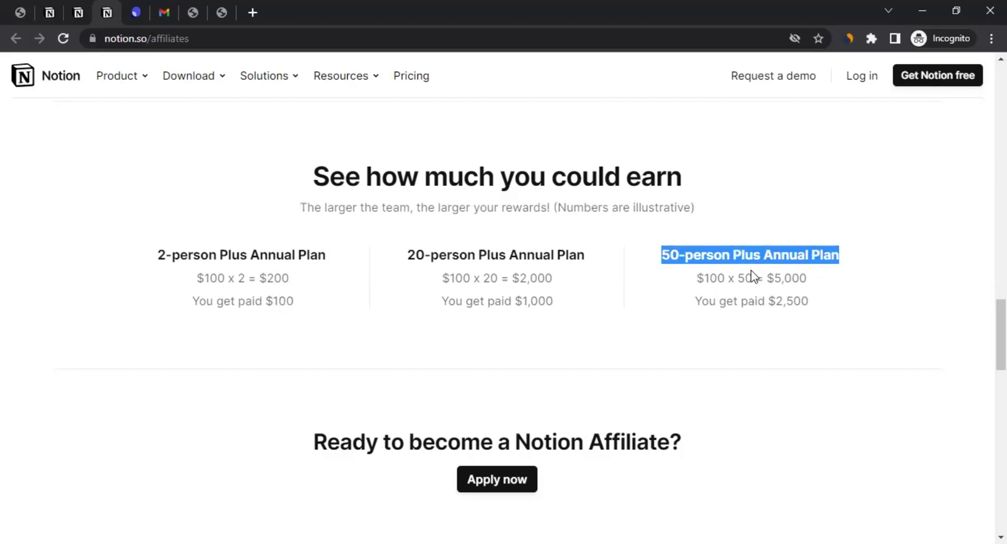
pyautogui.moveTo(775, 280); pyautogui.dragTo(819, 285)
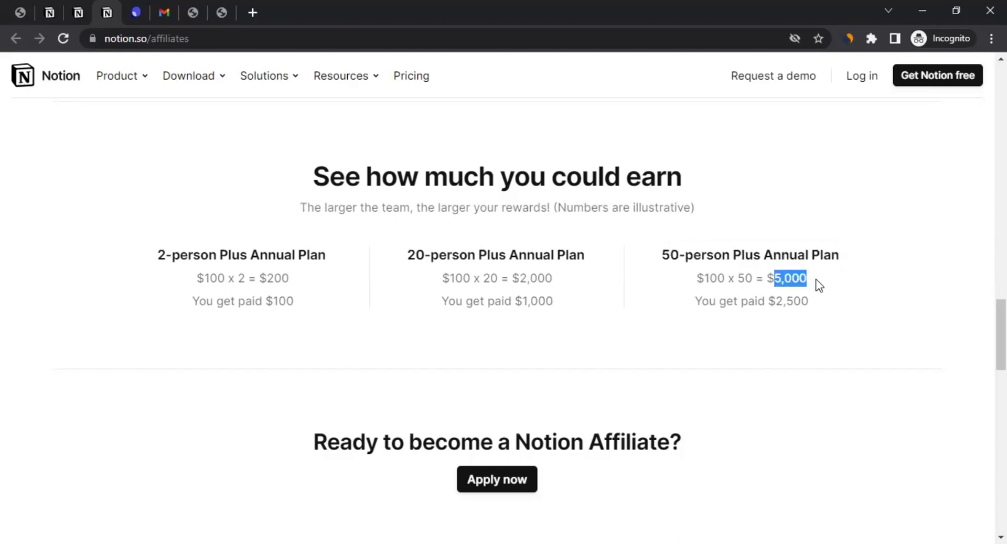
pyautogui.moveTo(758, 304); pyautogui.dragTo(813, 314)
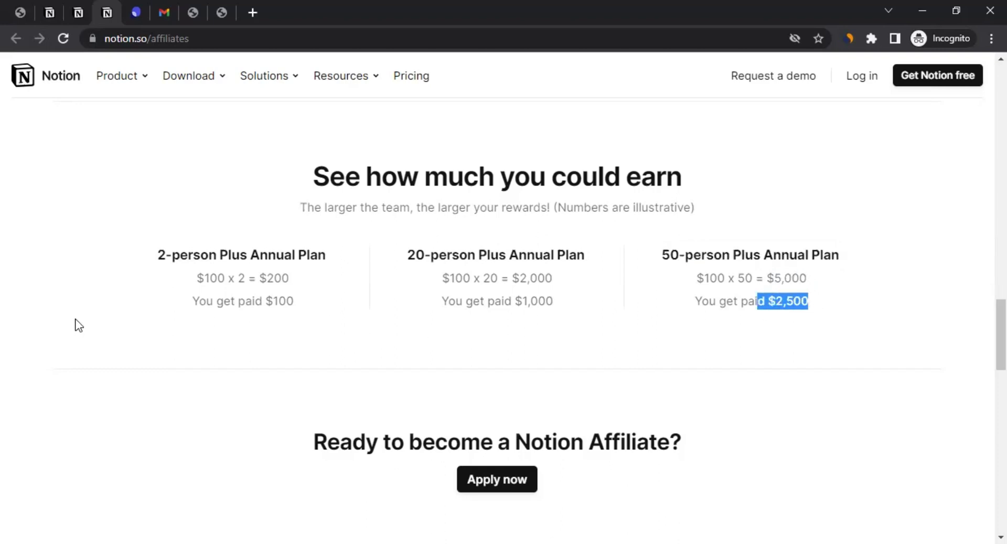
# - Look through the FAQs section of the affiliates page
pyautogui.scroll(-4, 78, 321)
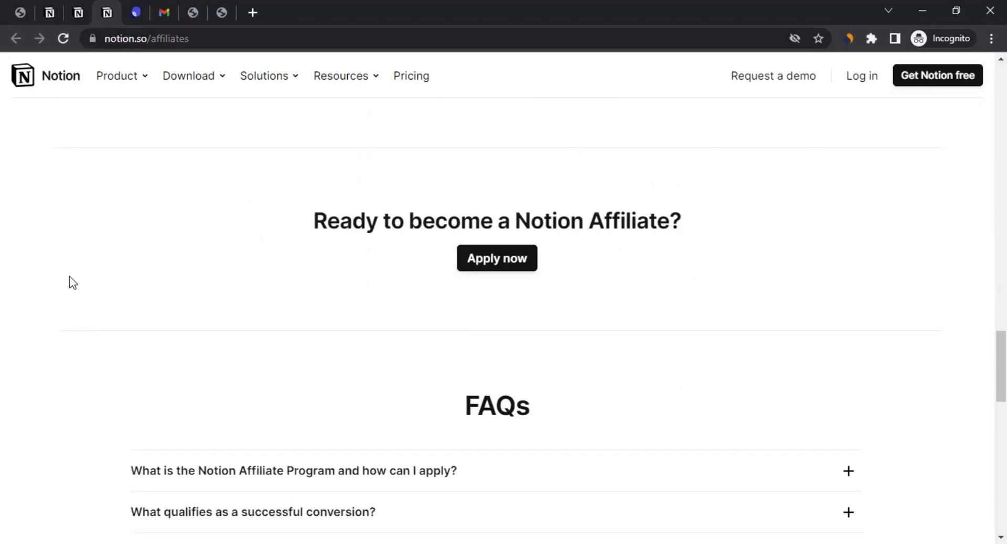
pyautogui.scroll(-5, 225, 283)
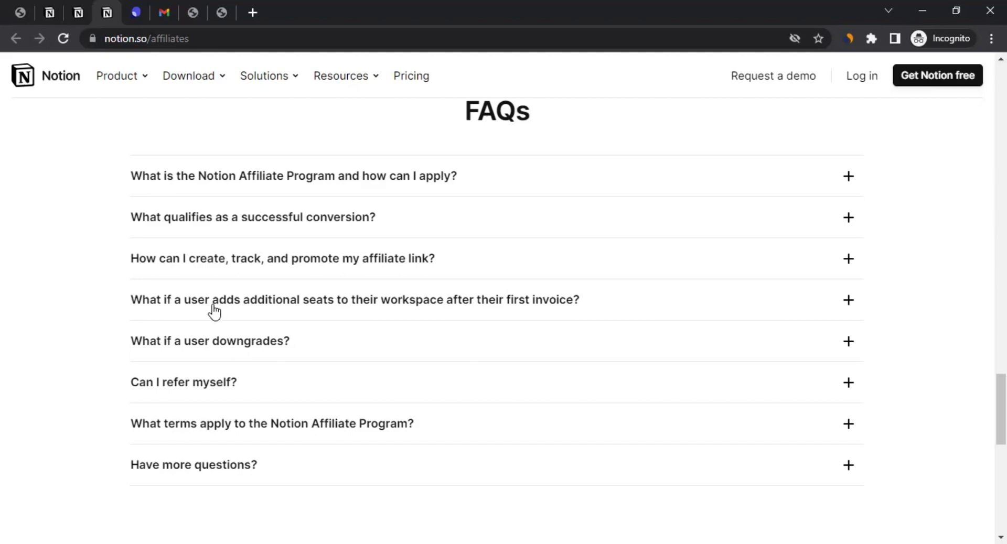
# - Read the answer to the "Have more questions?" FAQ and return to the start of the affiliates page
pyautogui.scroll(-4, 84, 312)
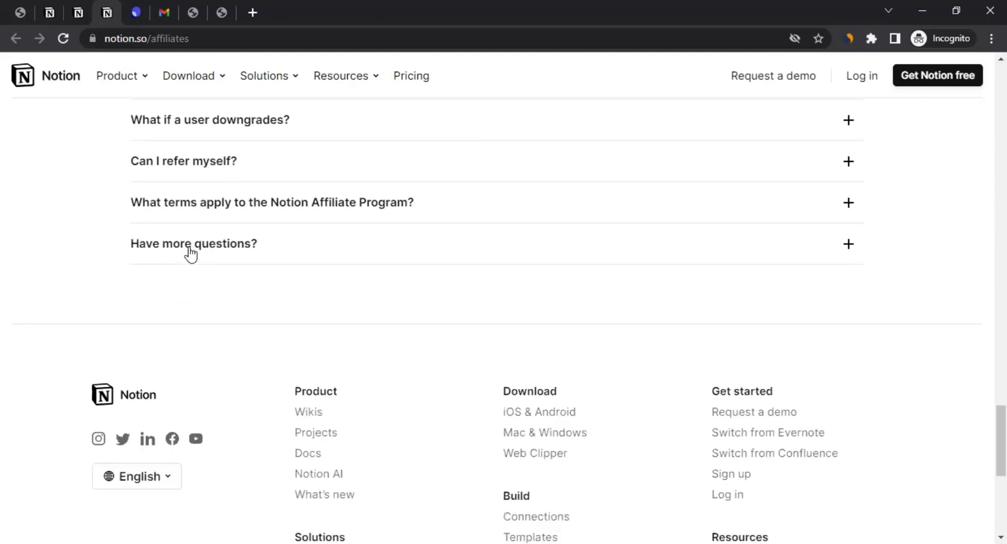
pyautogui.click(191, 252)
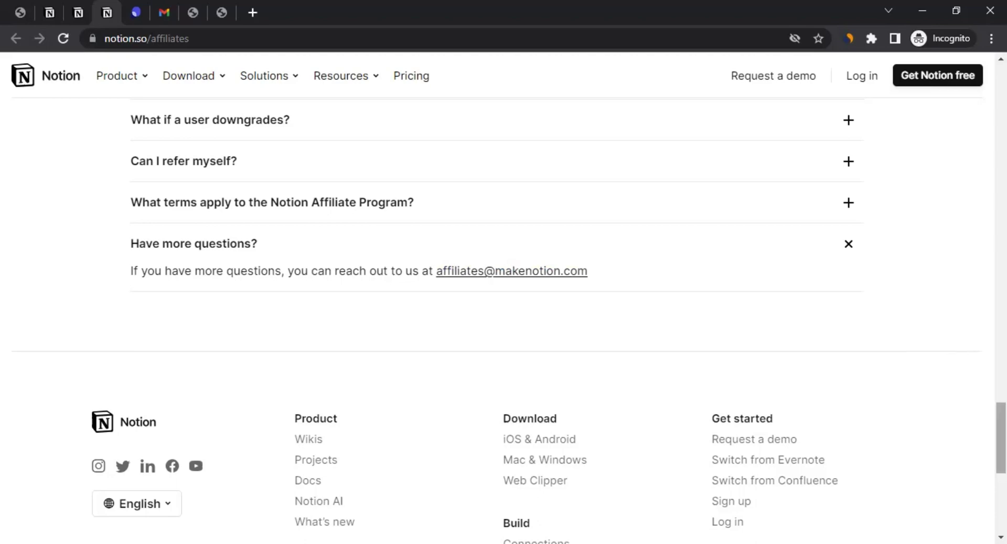
pyautogui.moveTo(1001, 438); pyautogui.dragTo(1001, 101)
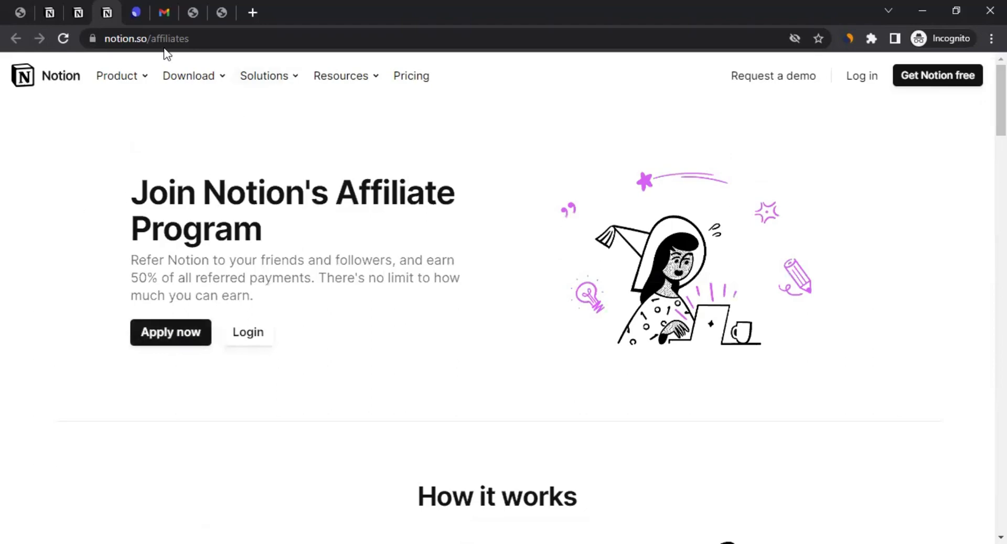
# - Go to the Notion Affiliates Application form and enter the applicant's first name and last name
pyautogui.click(142, 14)
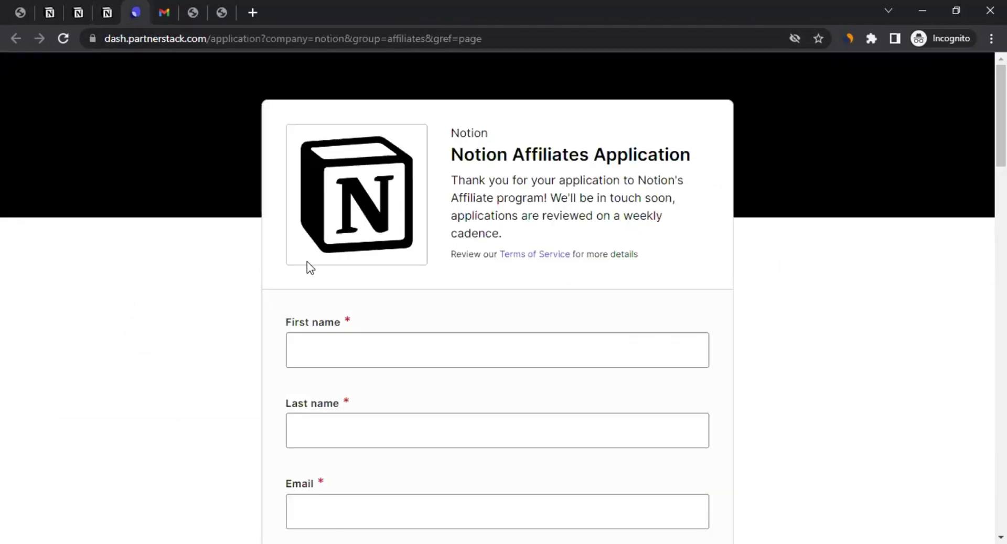
pyautogui.scroll(-3, 307, 263)
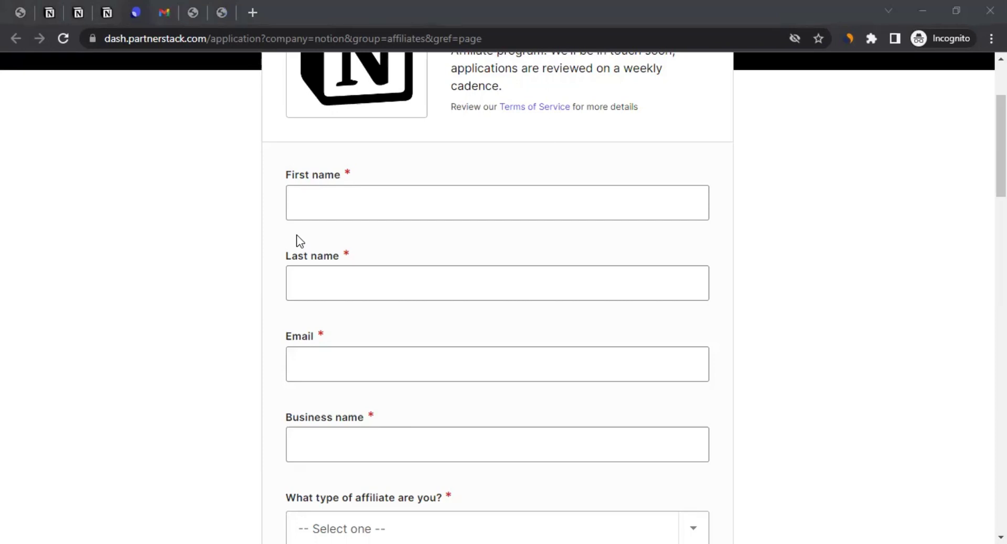
pyautogui.click(402, 195)
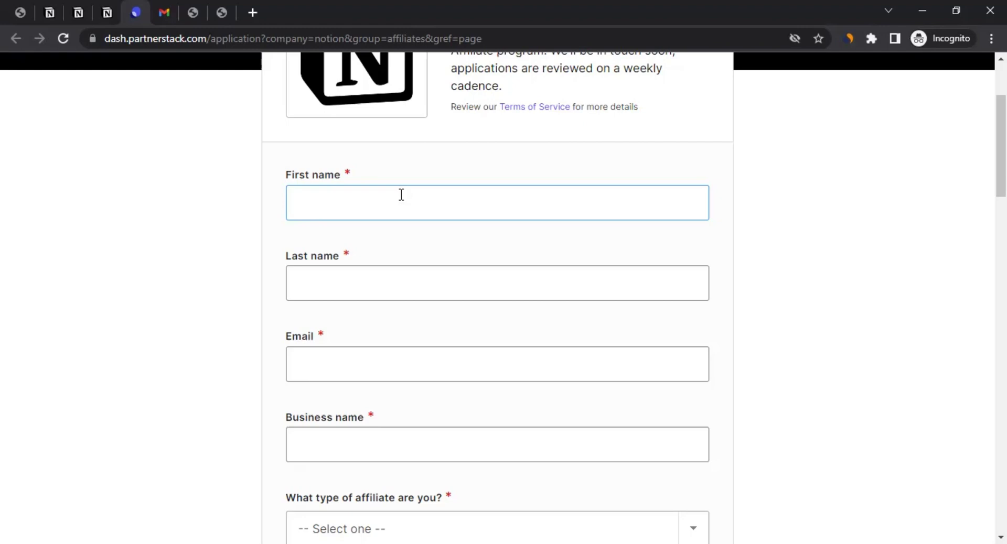
pyautogui.write('John')
pyautogui.press('Tab')
pyautogui.press('Tab')
pyautogui.write('LNU')
pyautogui.press('Tab')
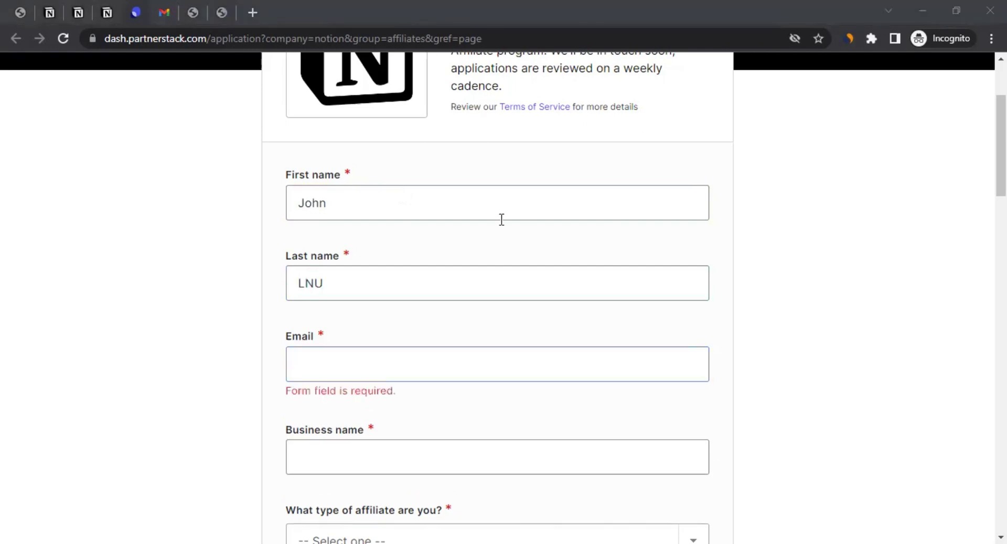
# - Fill in the applicant's email address and enter "Affiliate Marketing" as the business name
pyautogui.click(322, 351)
pyautogui.hotkey('ctrl', 'v')
pyautogui.scroll(-4, 236, 317)
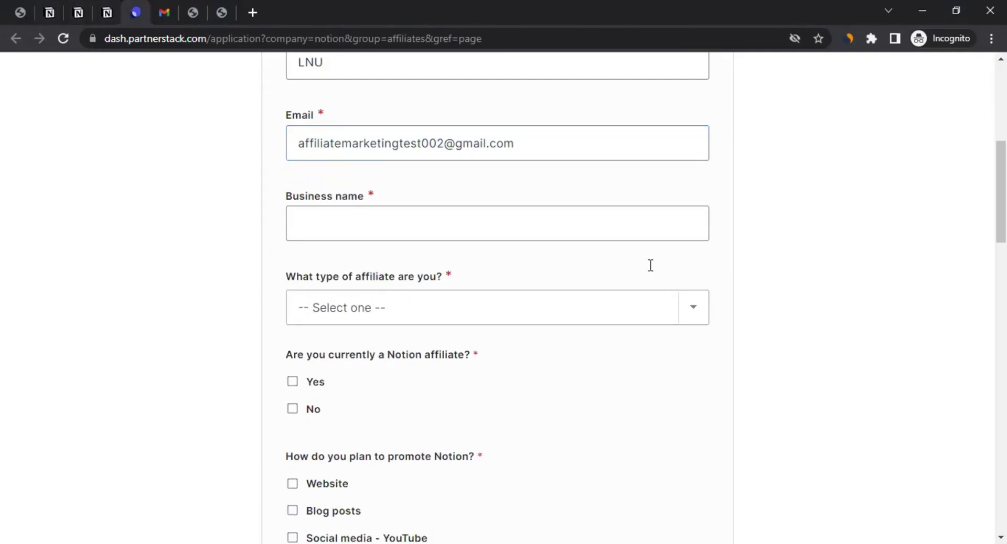
pyautogui.click(323, 219)
pyautogui.write('Affiliate Marketing')
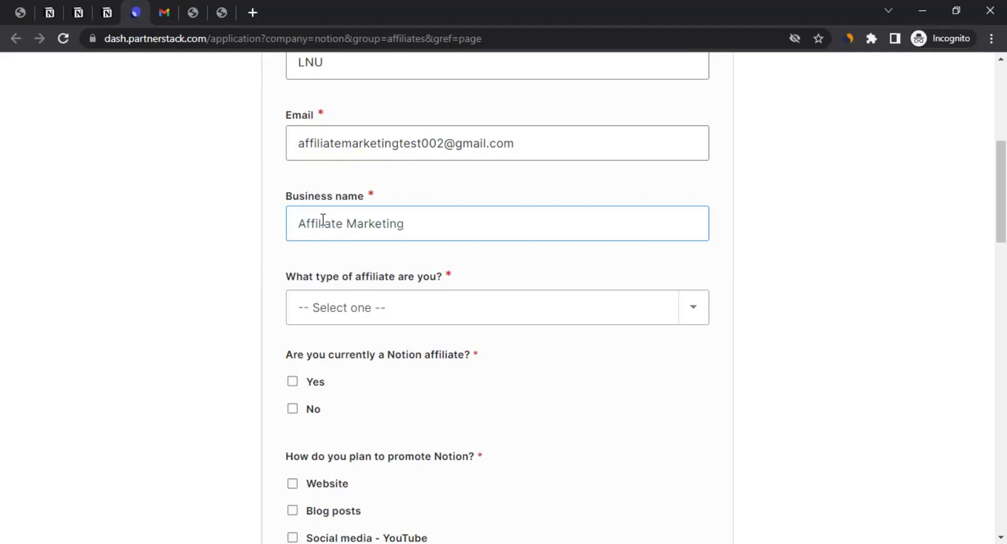
# - Choose YouTubers as the affiliate type and answer No to currently being a Notion affiliate
pyautogui.scroll(-1, 320, 228)
pyautogui.scroll(-1, 331, 234)
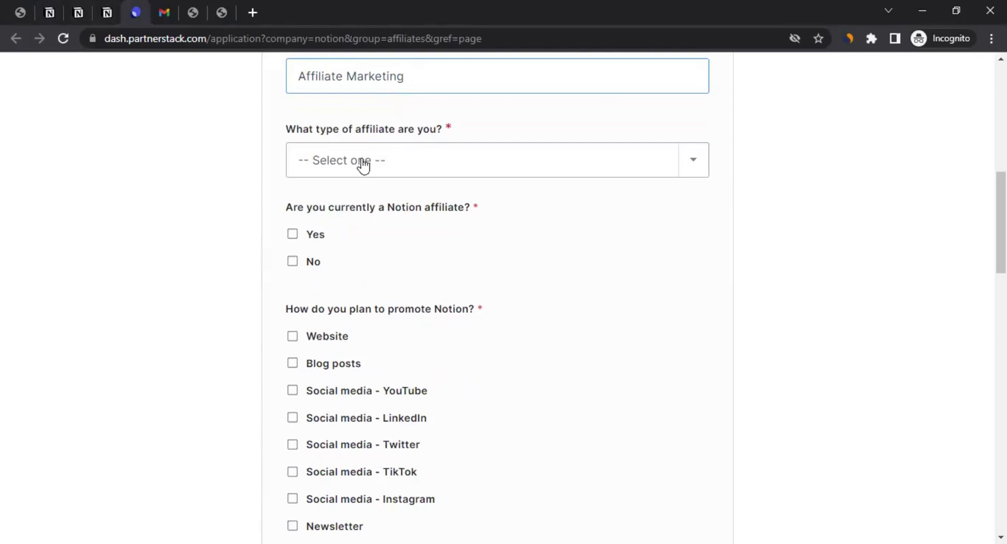
pyautogui.click(363, 164)
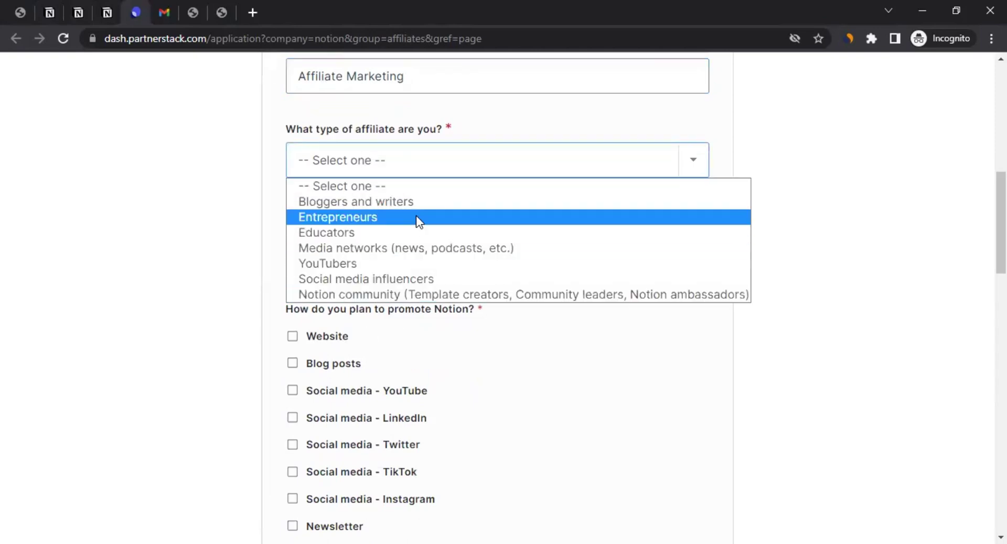
pyautogui.click(386, 264)
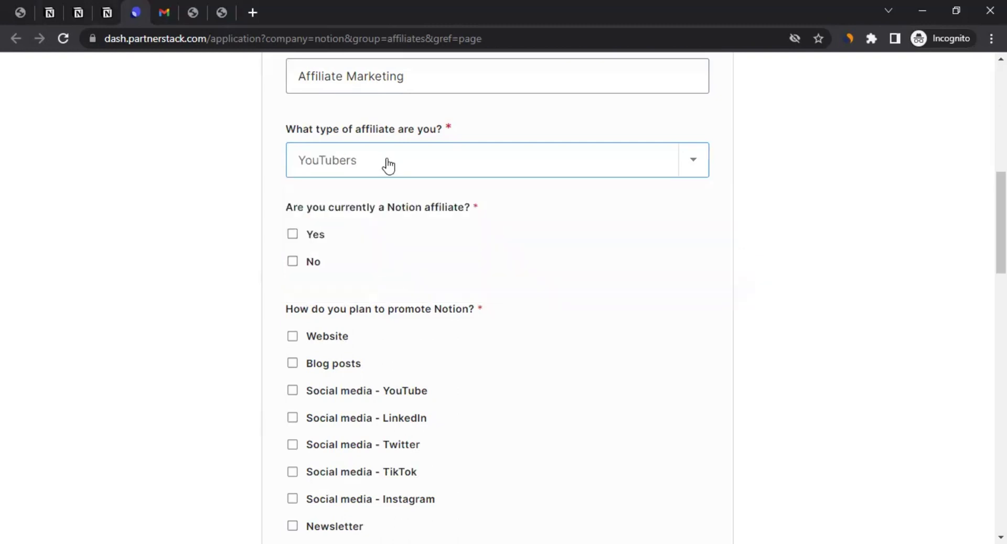
pyautogui.scroll(-3, 244, 207)
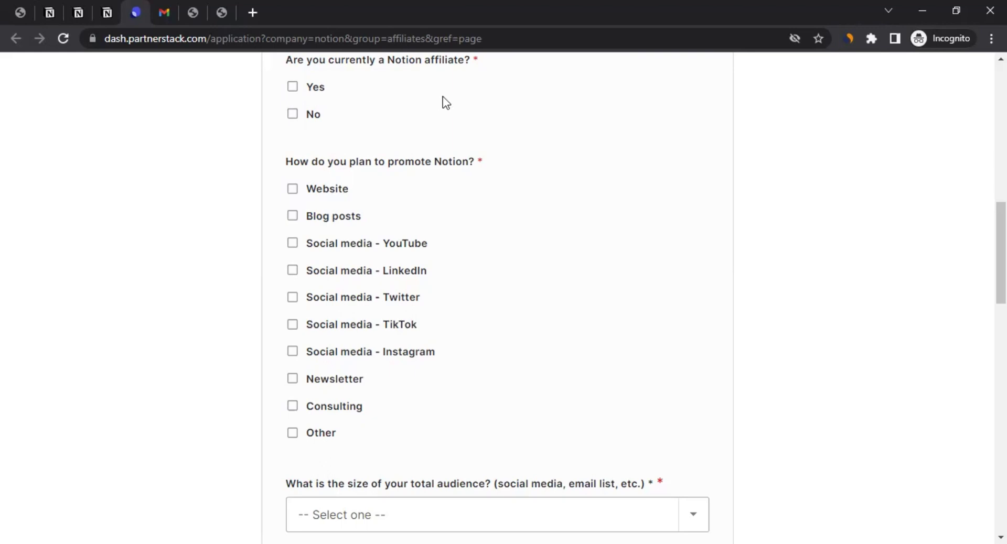
pyautogui.click(292, 117)
# - Select Social media - YouTube, Website and Other as the ways to promote Notion
pyautogui.scroll(-1, 355, 128)
pyautogui.moveTo(307, 87); pyautogui.dragTo(469, 88)
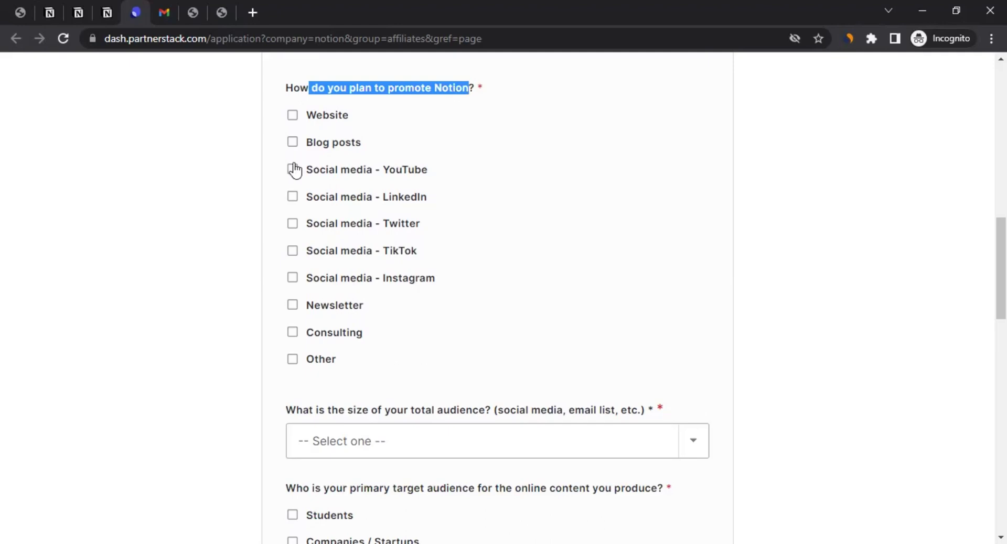
pyautogui.click(292, 168)
pyautogui.click(292, 116)
pyautogui.click(292, 366)
# - Set the total audience size to 1,000 - 5,000 and the primary target audience to Other
pyautogui.scroll(-3, 278, 311)
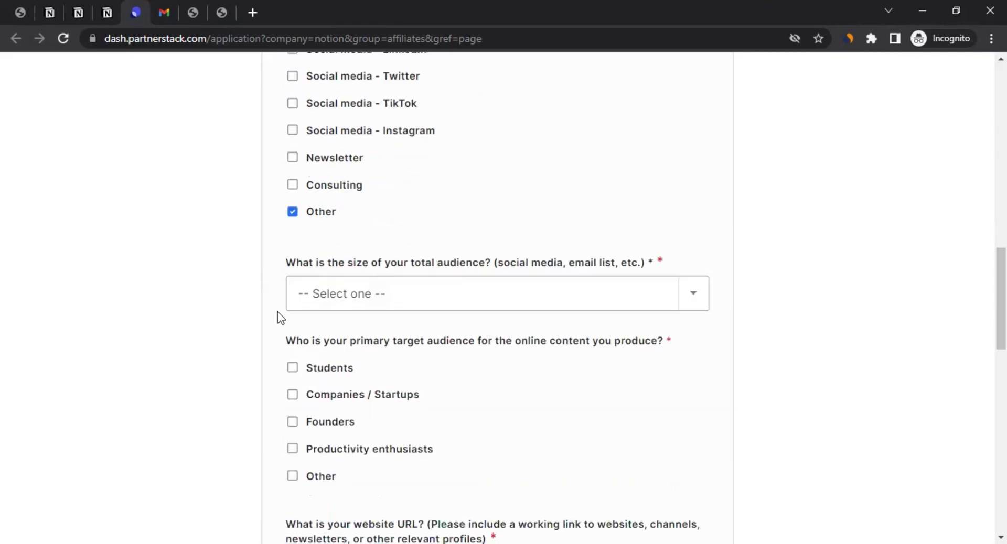
pyautogui.scroll(-3, 278, 311)
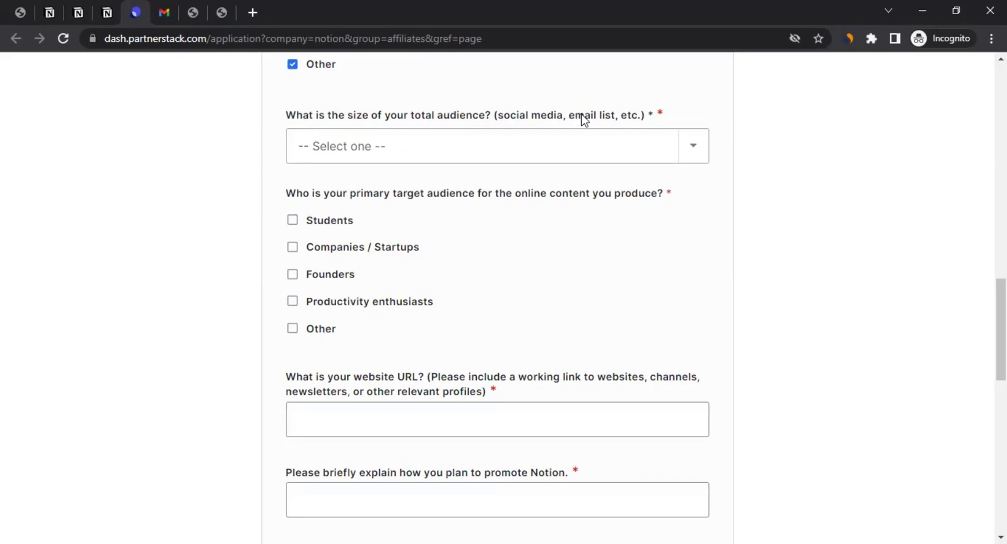
pyautogui.click(408, 154)
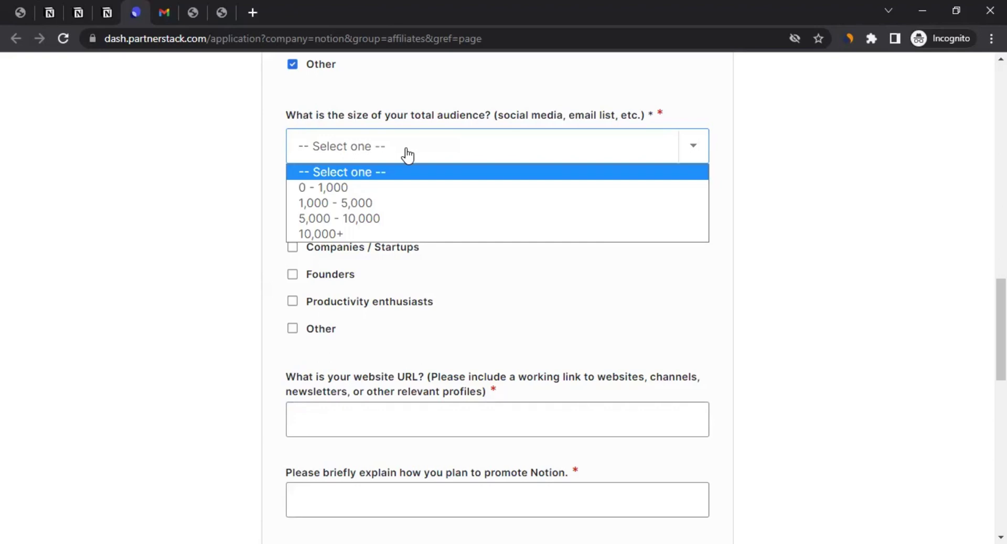
pyautogui.click(319, 203)
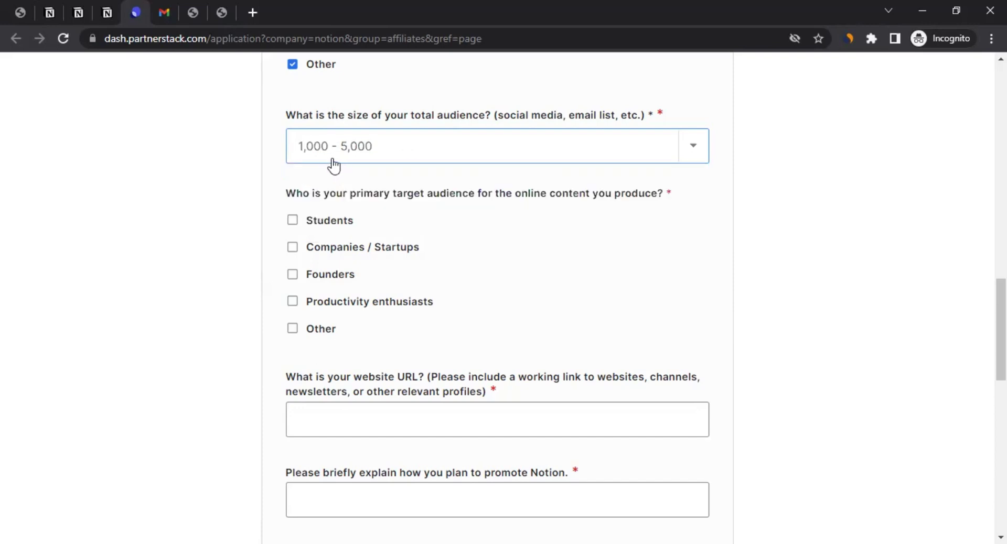
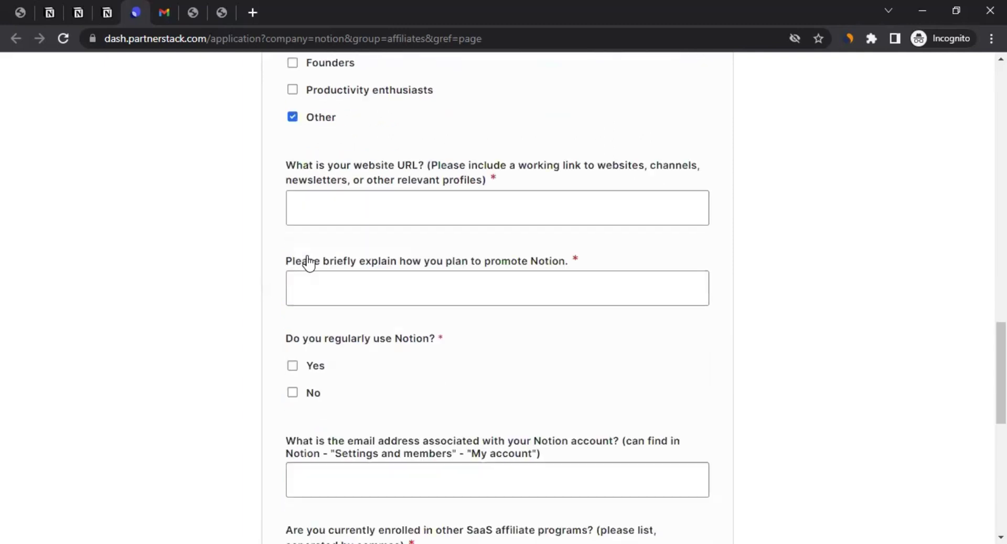
pyautogui.moveTo(291, 156); pyautogui.dragTo(676, 157)
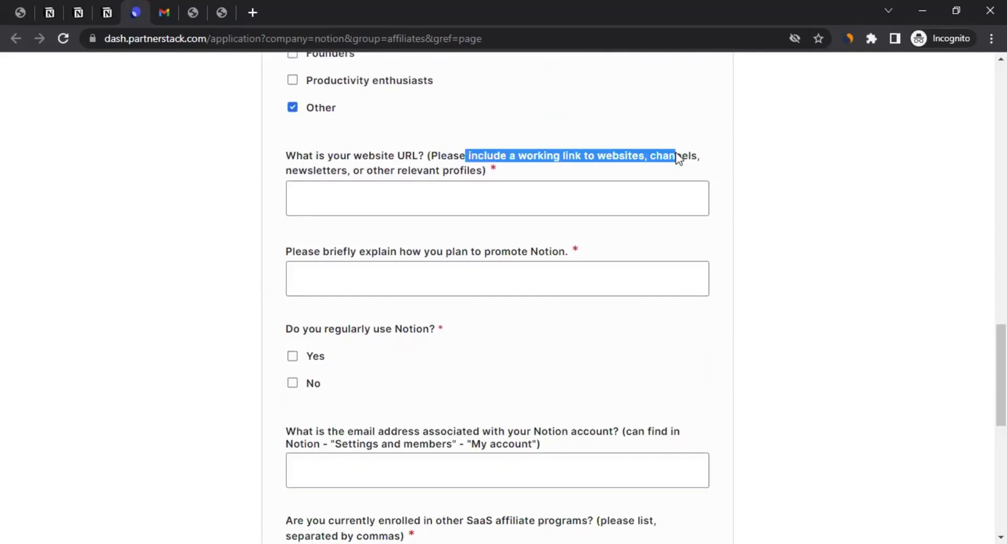
pyautogui.moveTo(322, 170); pyautogui.dragTo(500, 173)
pyautogui.click(551, 164)
pyautogui.scroll(-2, 490, 165)
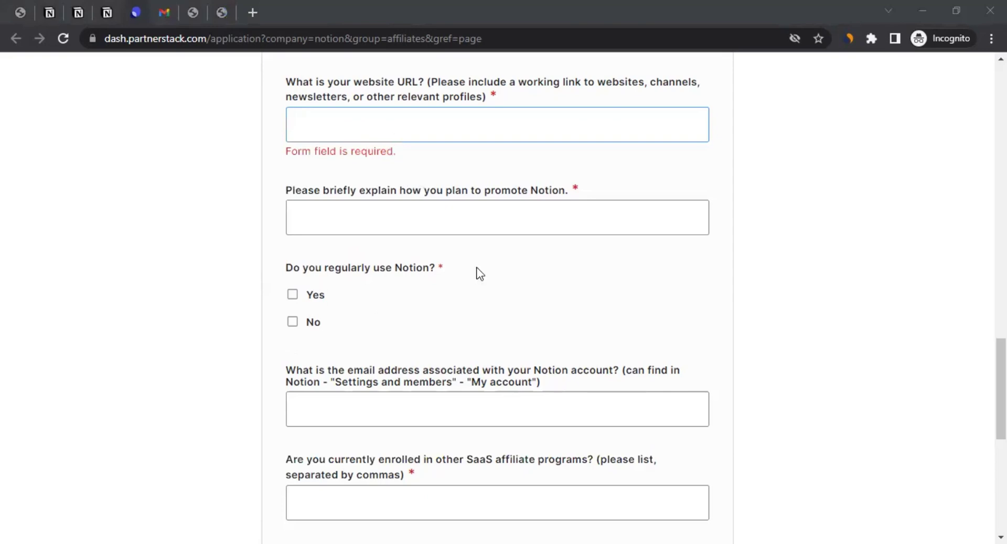
pyautogui.click(352, 136)
pyautogui.write('https://fmc12.vercel.app/')
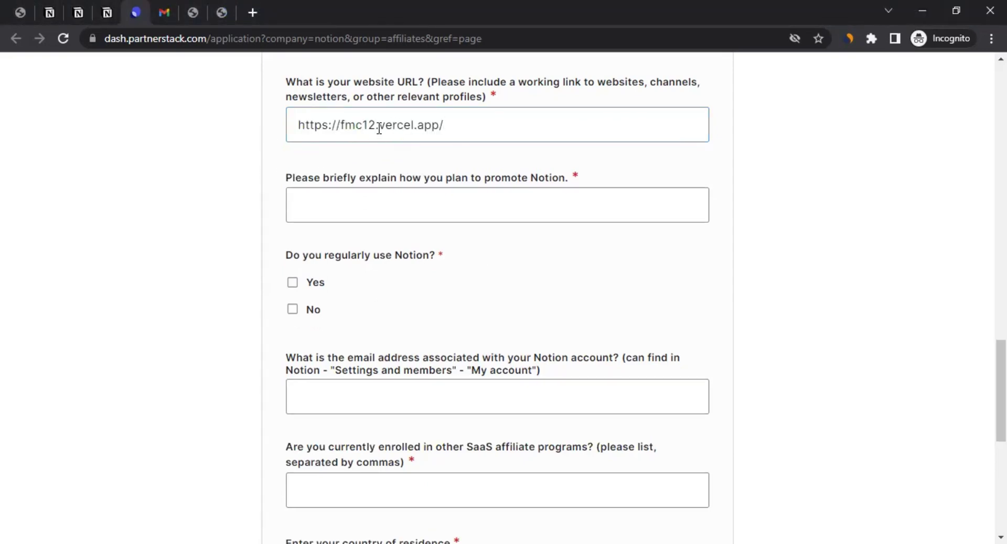
# - Fill the explanation of how Notion will be promoted with the Lorem ipsum placeholder text
pyautogui.scroll(-1, 283, 168)
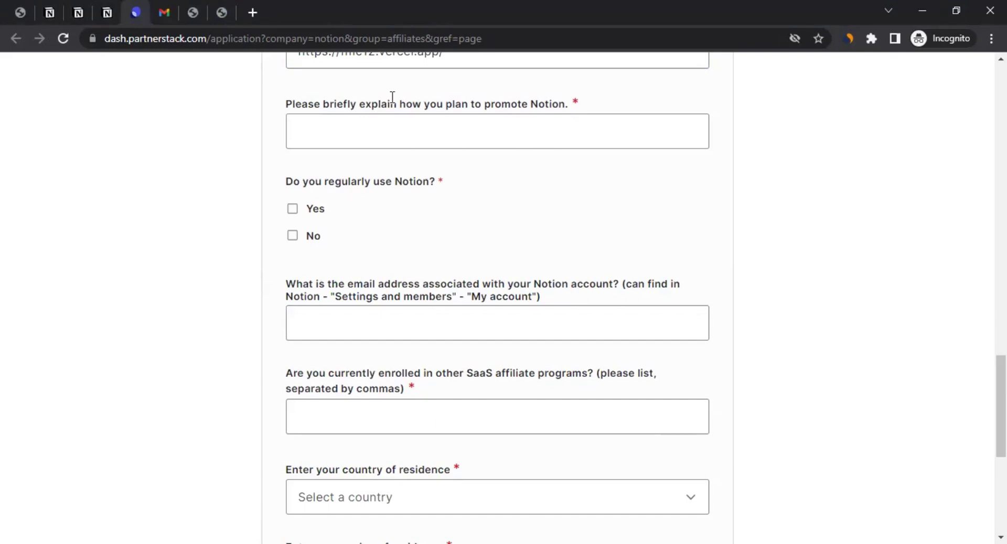
pyautogui.click(360, 130)
pyautogui.hotkey('ctrl', 'v')
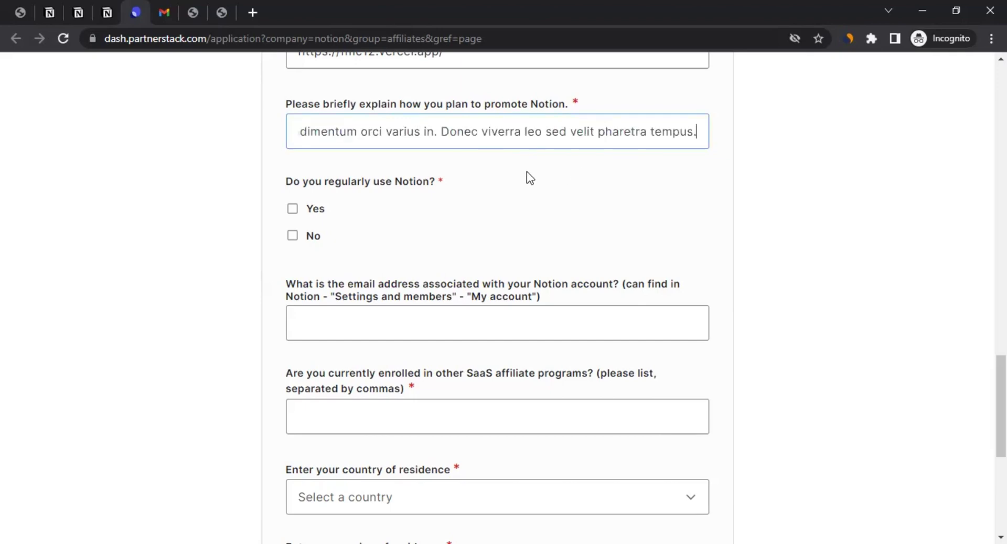
pyautogui.press('Home')
pyautogui.click(313, 108)
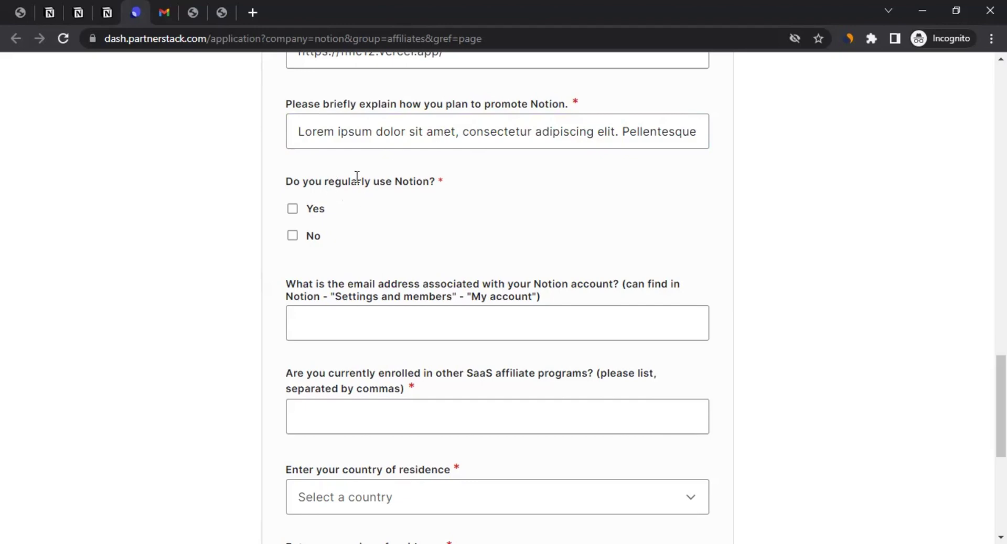
# - Answer No to regularly using Notion and list "Copy AI, Scalenut" as the other SaaS affiliate programs
pyautogui.scroll(-1, 397, 184)
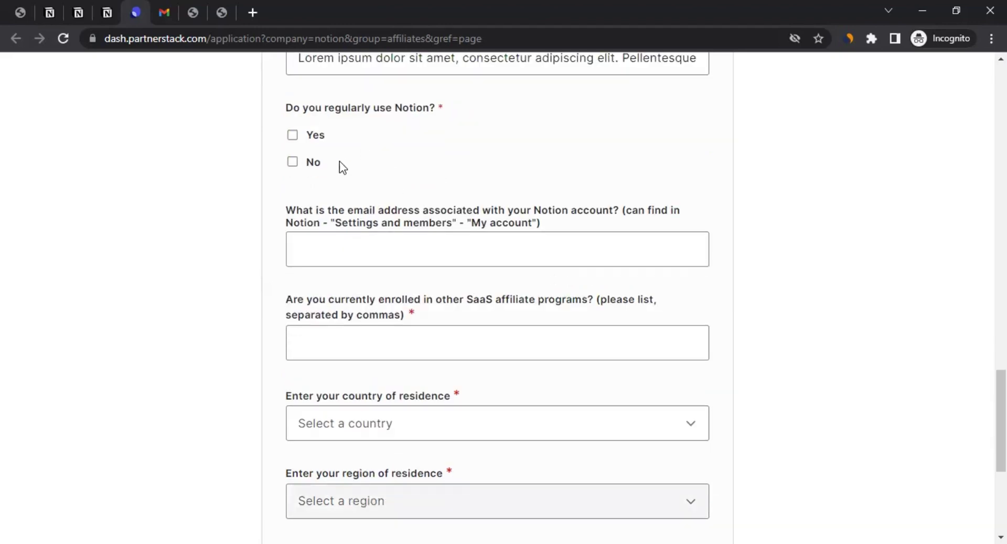
pyautogui.click(293, 162)
pyautogui.scroll(-2, 464, 154)
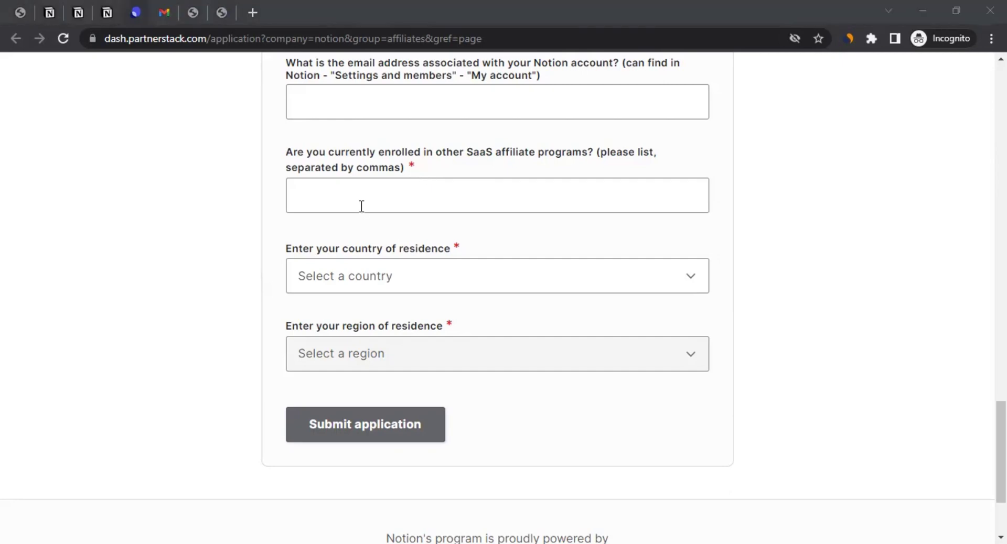
pyautogui.click(348, 193)
pyautogui.write('Copy AI, Scalenut')
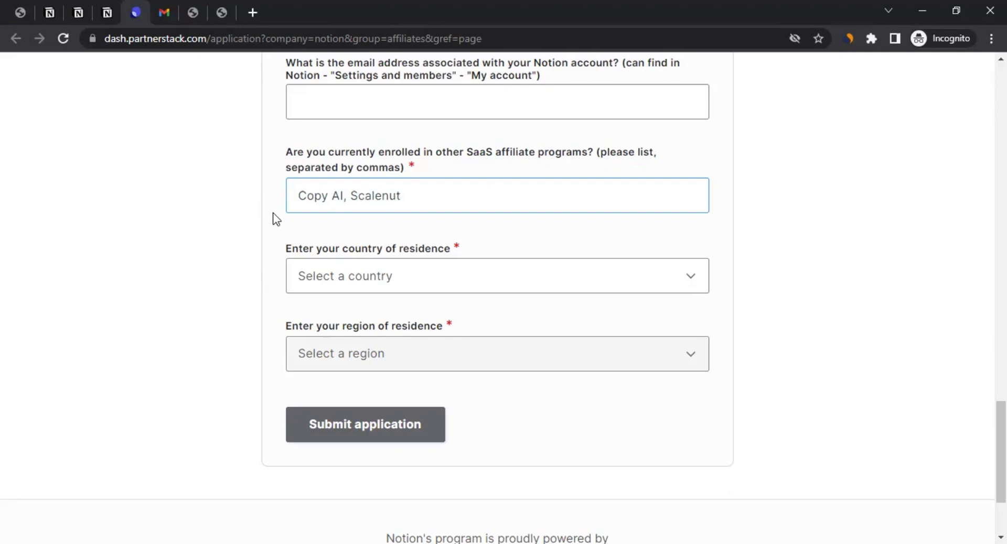
# - Set the country of residence to India in the application form
pyautogui.scroll(-1, 277, 220)
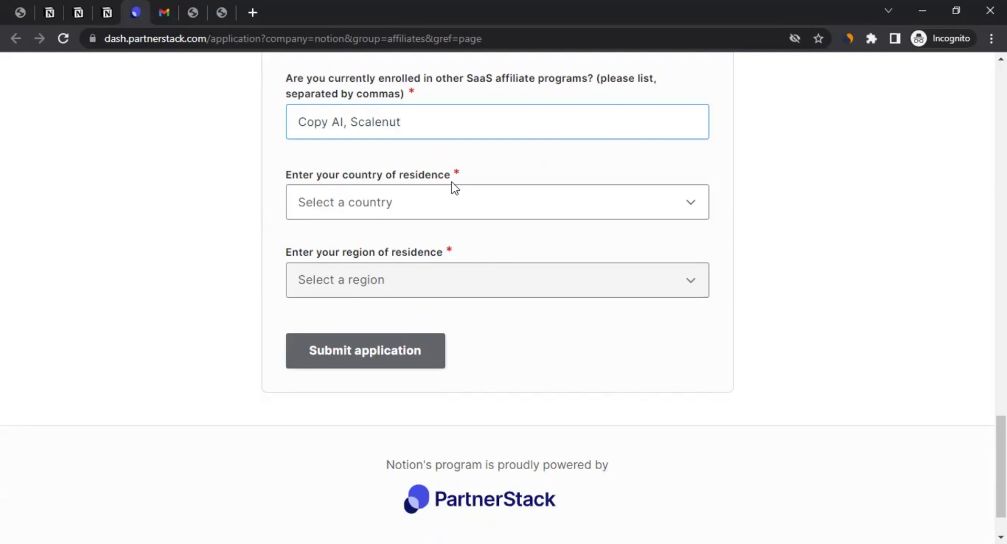
pyautogui.click(380, 213)
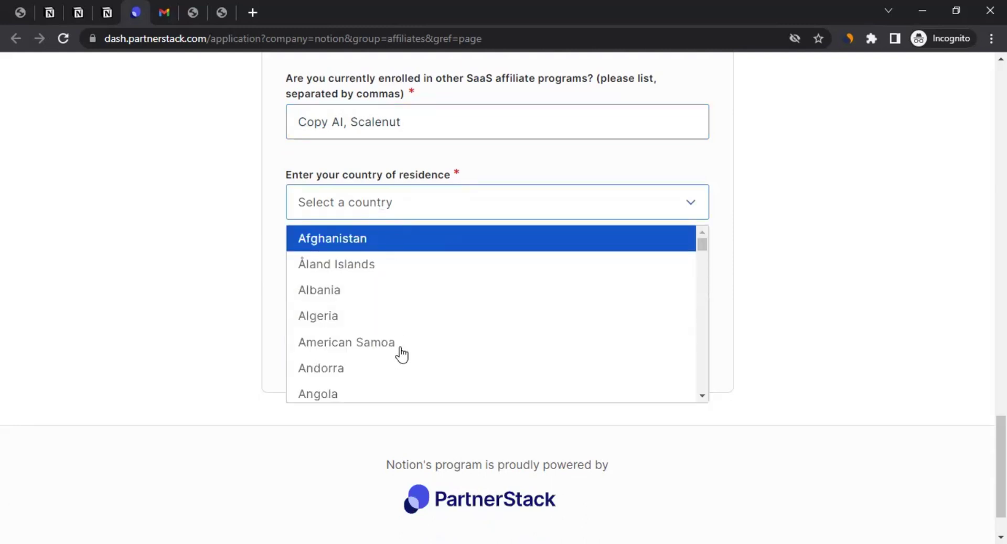
pyautogui.scroll(-15, 400, 349)
pyautogui.scroll(-20, 400, 348)
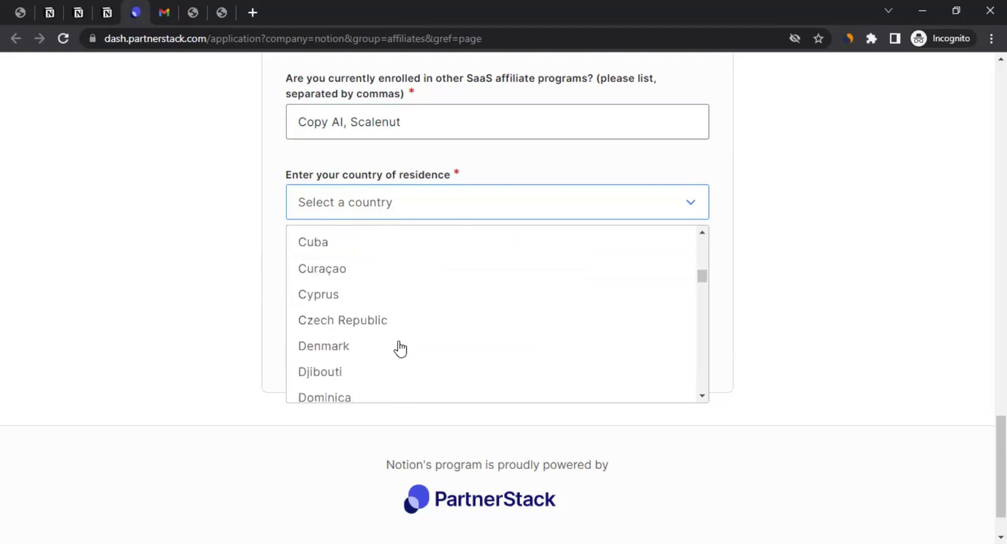
pyautogui.scroll(-10, 400, 349)
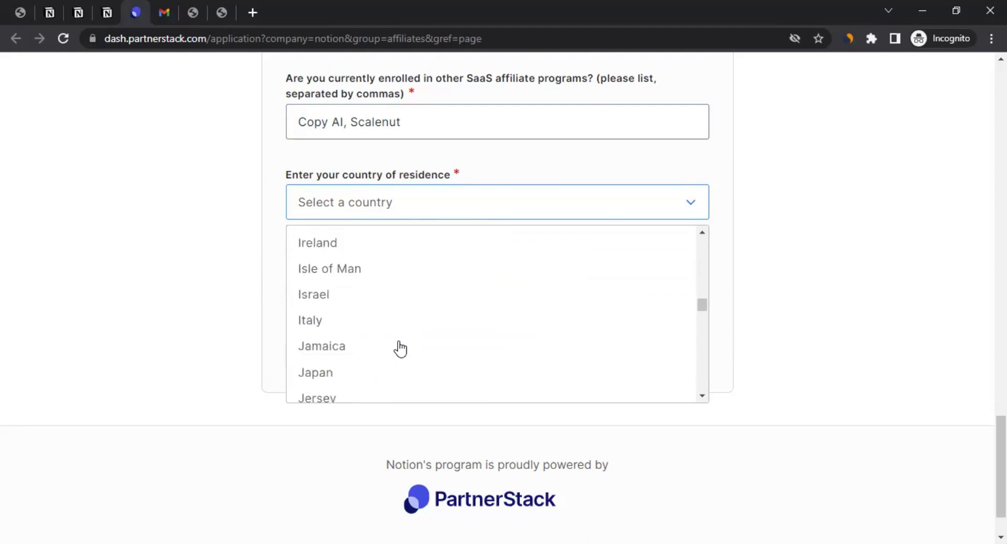
pyautogui.scroll(2, 393, 339)
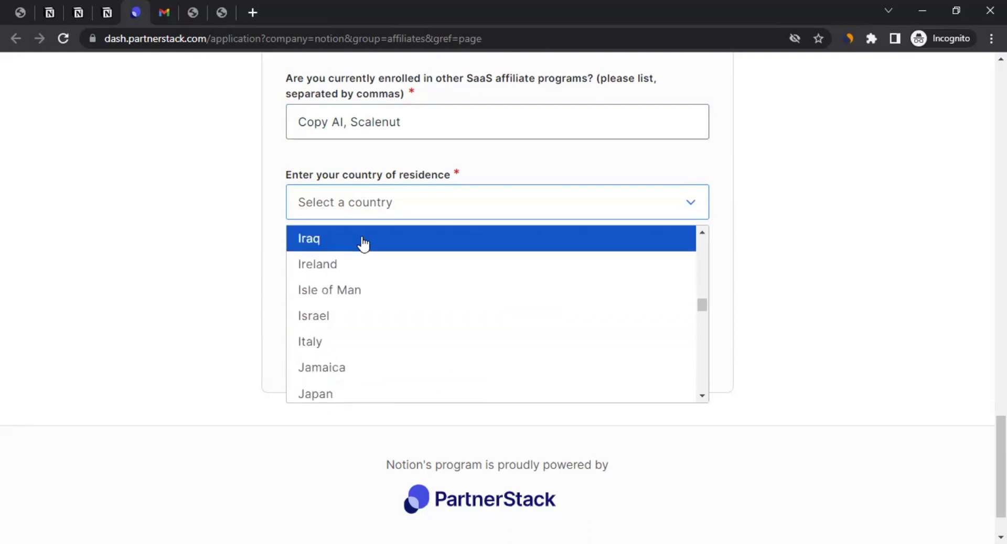
pyautogui.scroll(3, 360, 252)
pyautogui.click(347, 312)
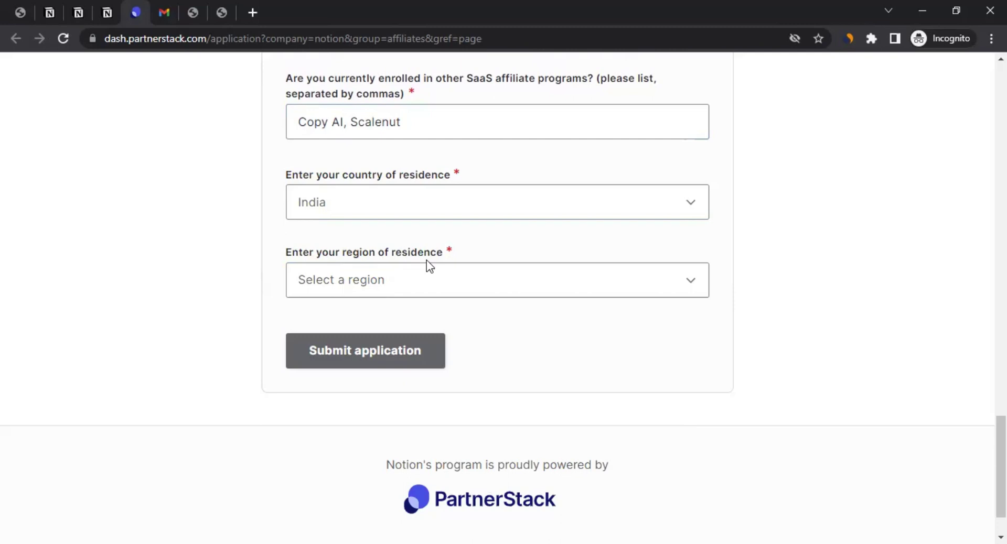
# - Set the region of residence to Maharashtra and submit the Notion affiliate application
pyautogui.click(380, 295)
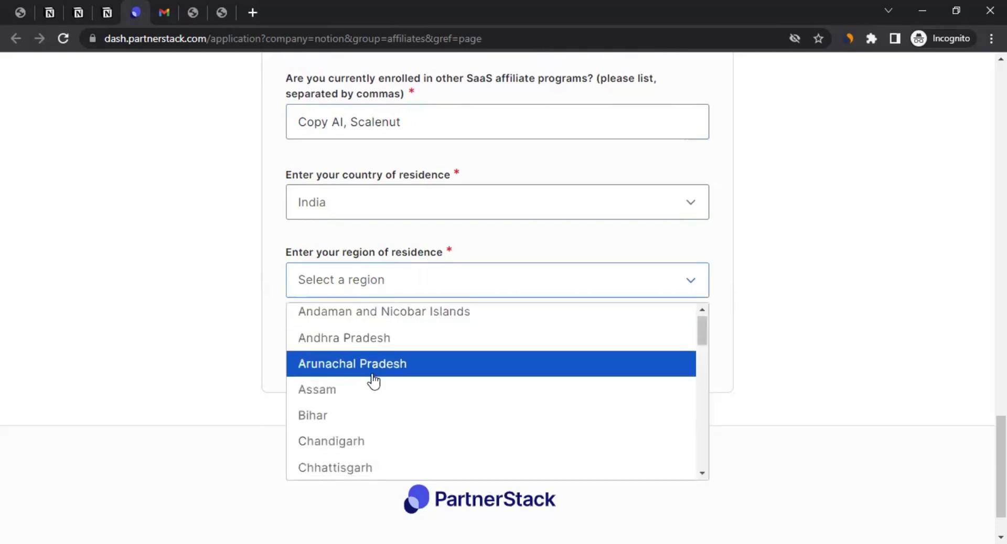
pyautogui.scroll(-1, 373, 382)
pyautogui.scroll(-4, 373, 382)
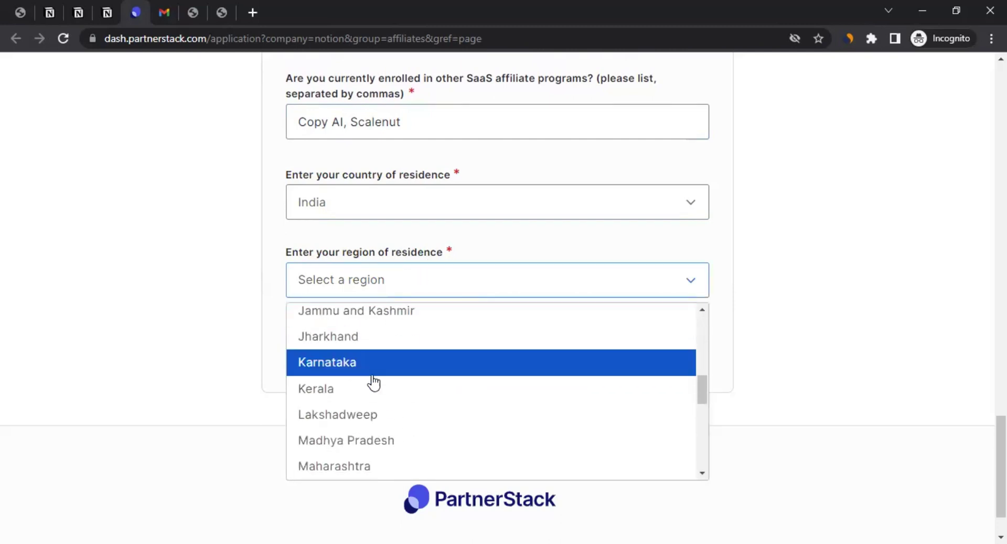
pyautogui.scroll(-1, 372, 382)
pyautogui.click(372, 398)
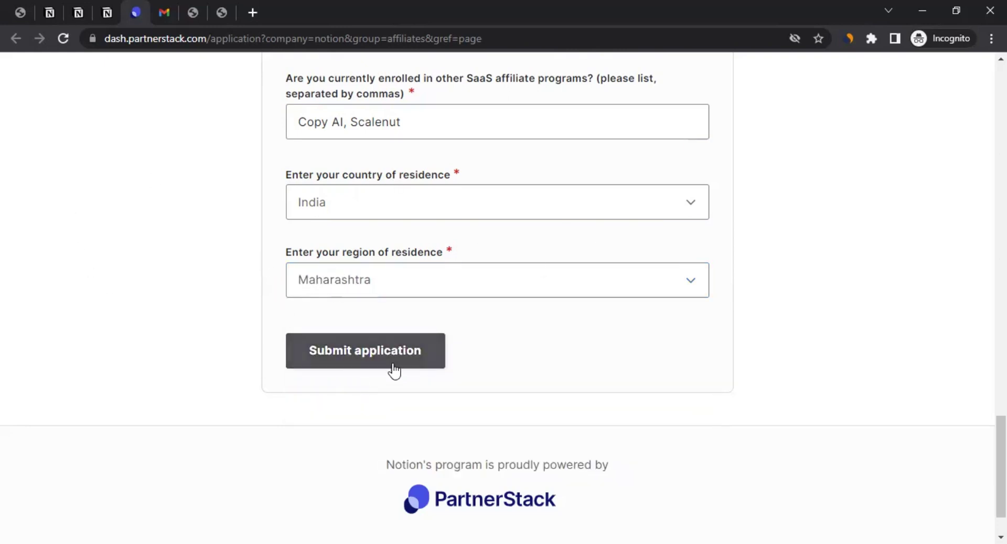
pyautogui.click(375, 365)
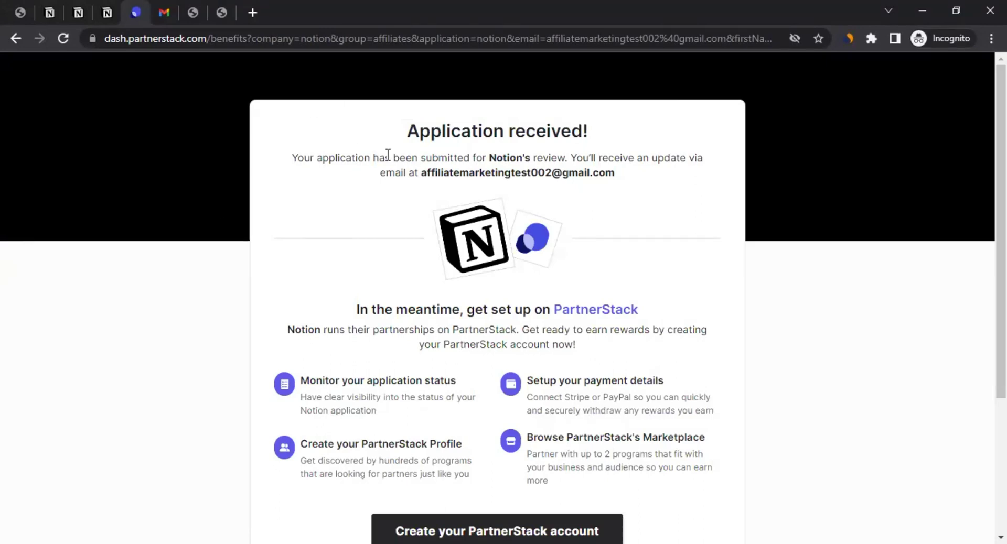
# - Review the application submission page, and read PartnerStack's "Your Application to join Notion" email in Gmail
pyautogui.moveTo(318, 159); pyautogui.dragTo(697, 159)
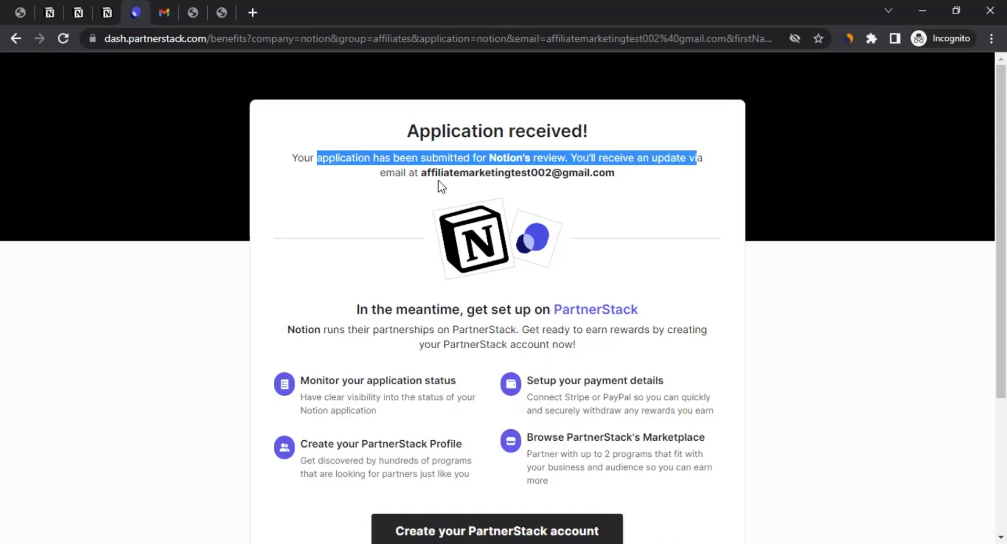
pyautogui.scroll(-4, 439, 184)
pyautogui.scroll(4, 346, 184)
pyautogui.click(166, 7)
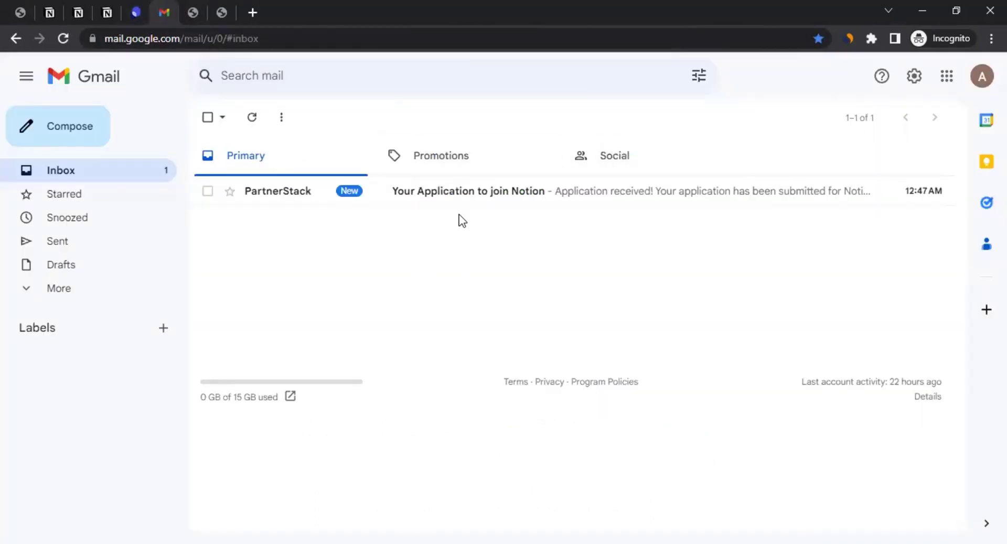
pyautogui.click(432, 201)
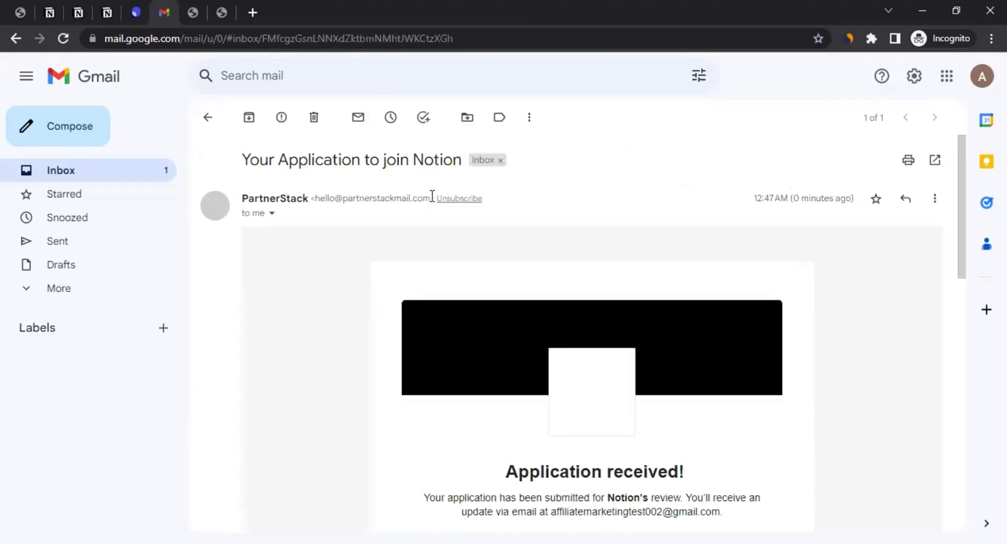
pyautogui.scroll(-7, 385, 345)
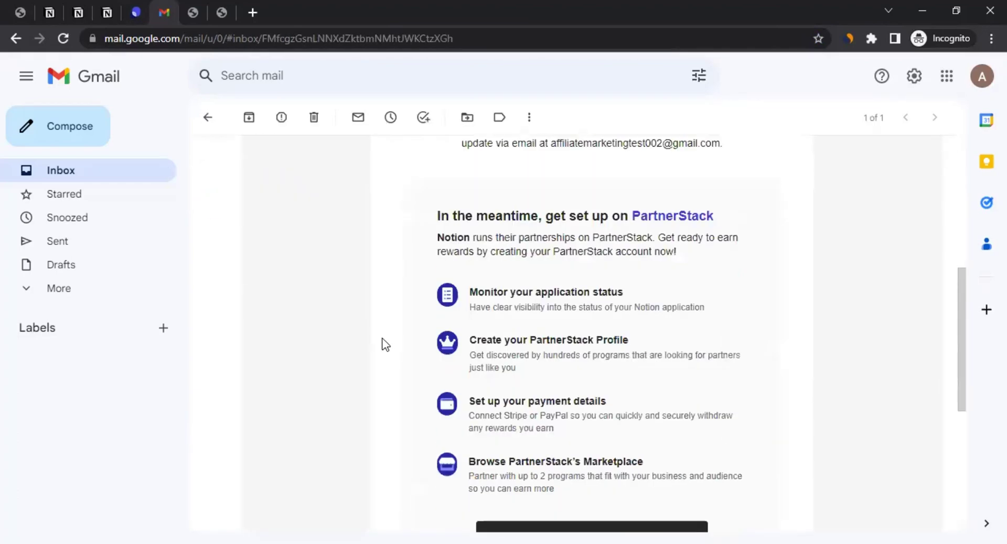
pyautogui.scroll(7, 385, 345)
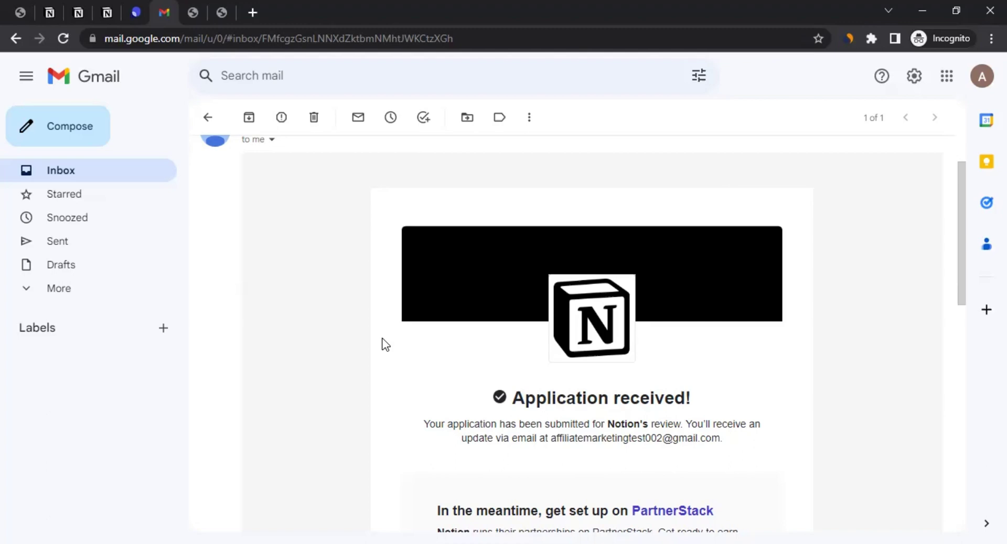
pyautogui.scroll(-10, 385, 343)
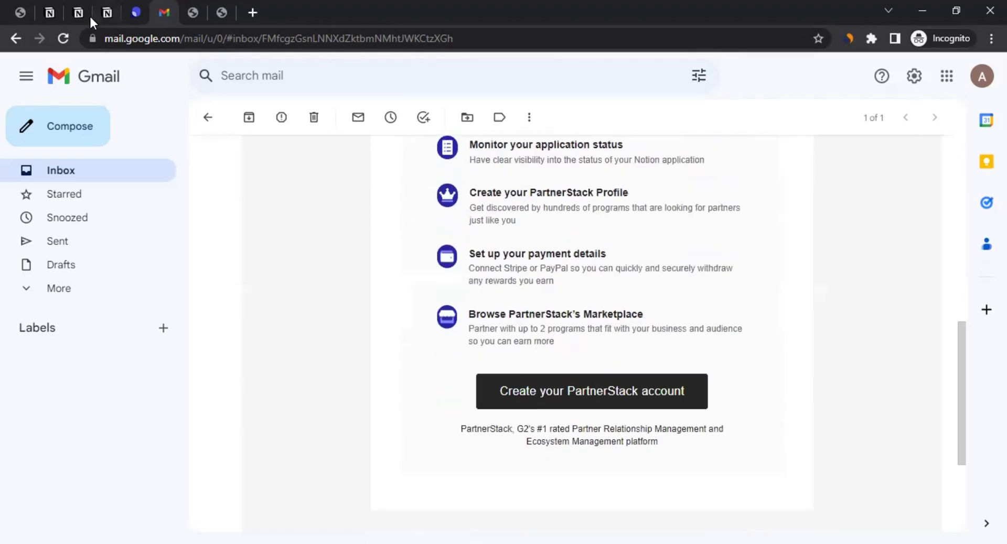
# - Return to the PartnerStack page, start creating a PartnerStack account and solve the captcha by selecting all images with stairs
pyautogui.click(135, 12)
pyautogui.scroll(-2, 549, 328)
pyautogui.scroll(-2, 549, 327)
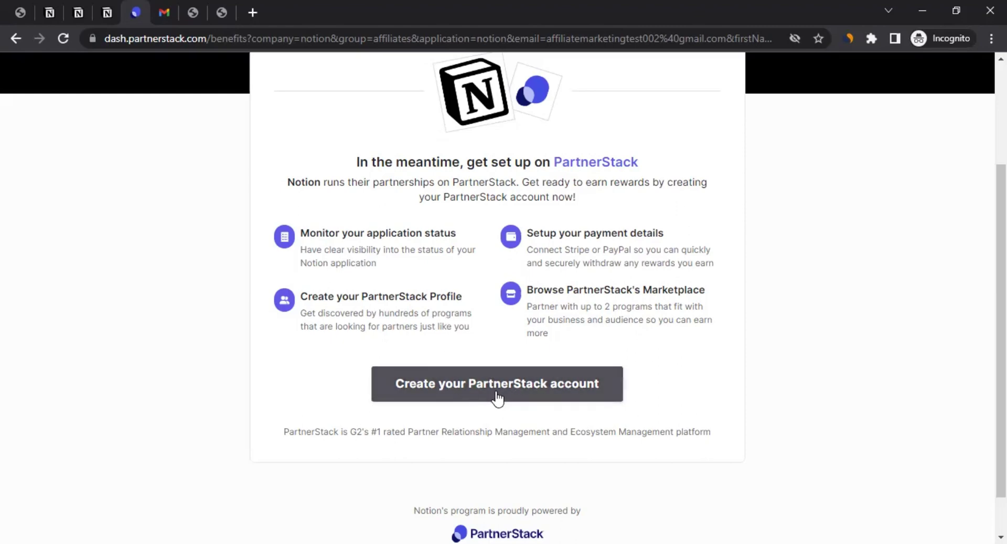
pyautogui.click(481, 389)
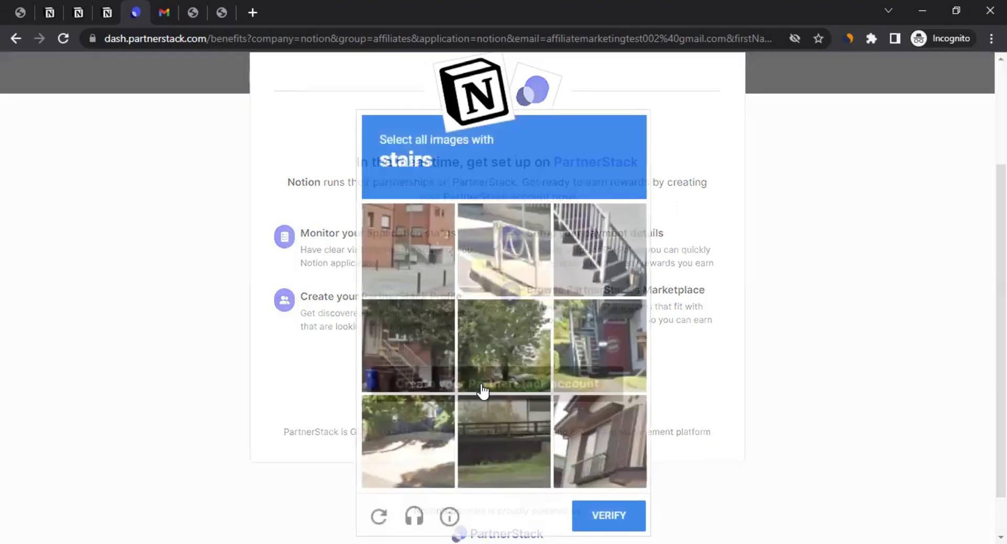
pyautogui.click(593, 246)
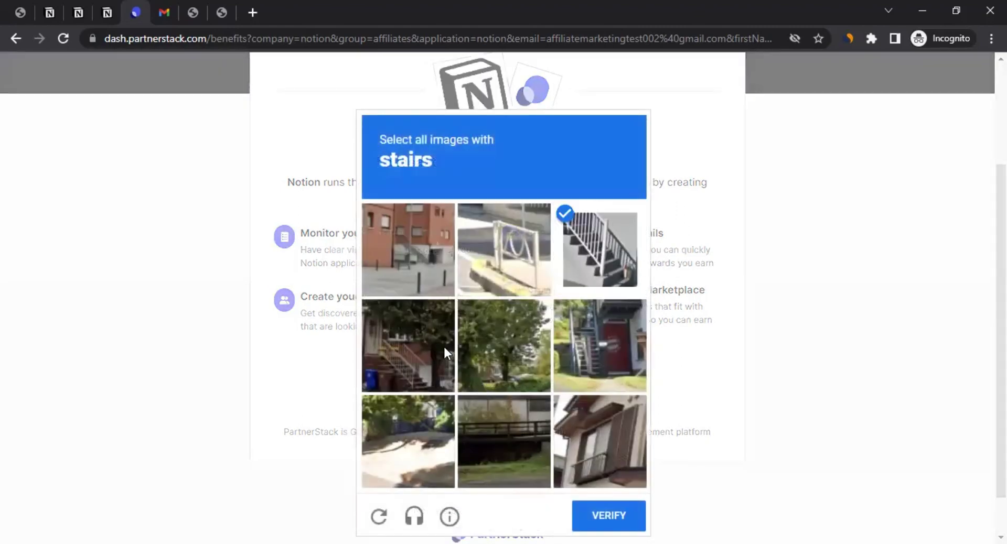
pyautogui.click(424, 320)
pyautogui.click(426, 269)
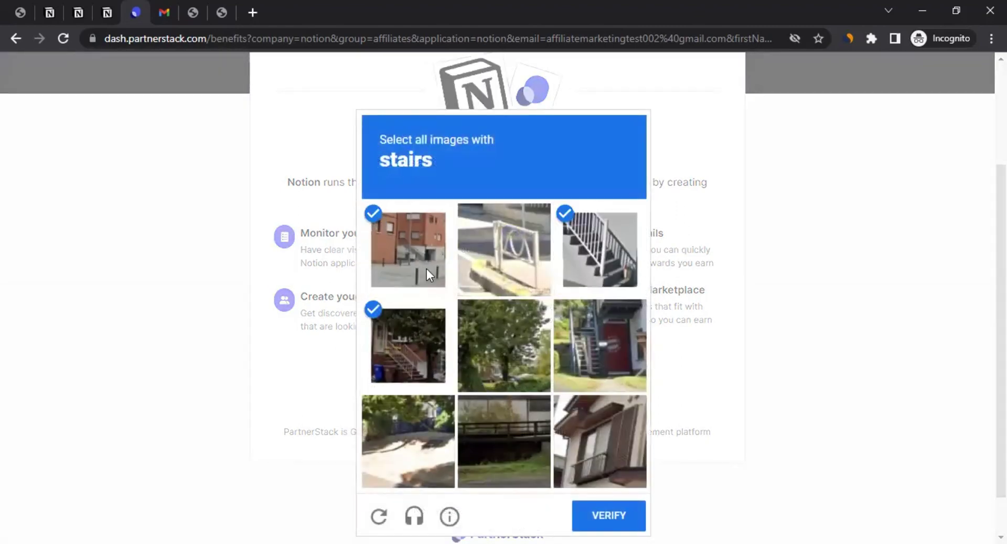
pyautogui.click(593, 319)
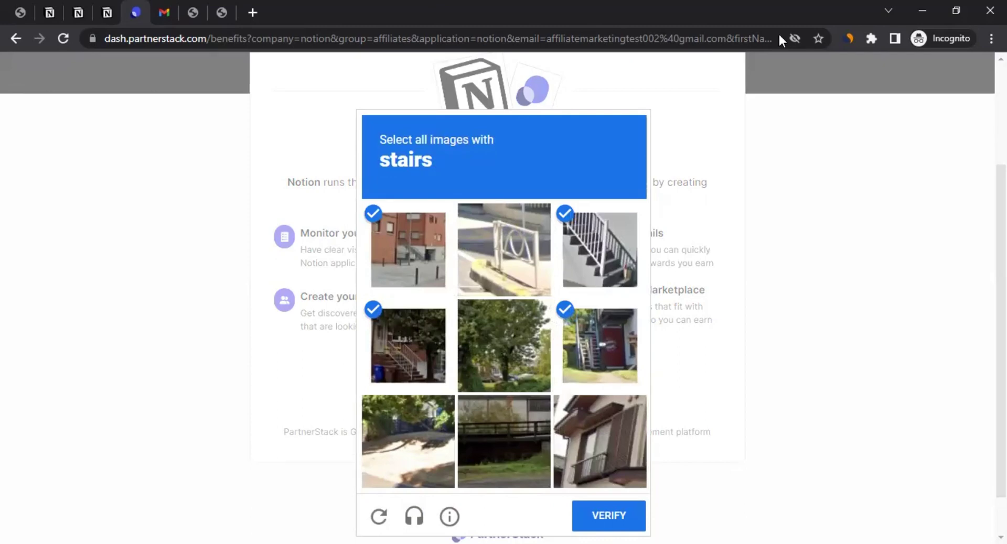
pyautogui.click(608, 515)
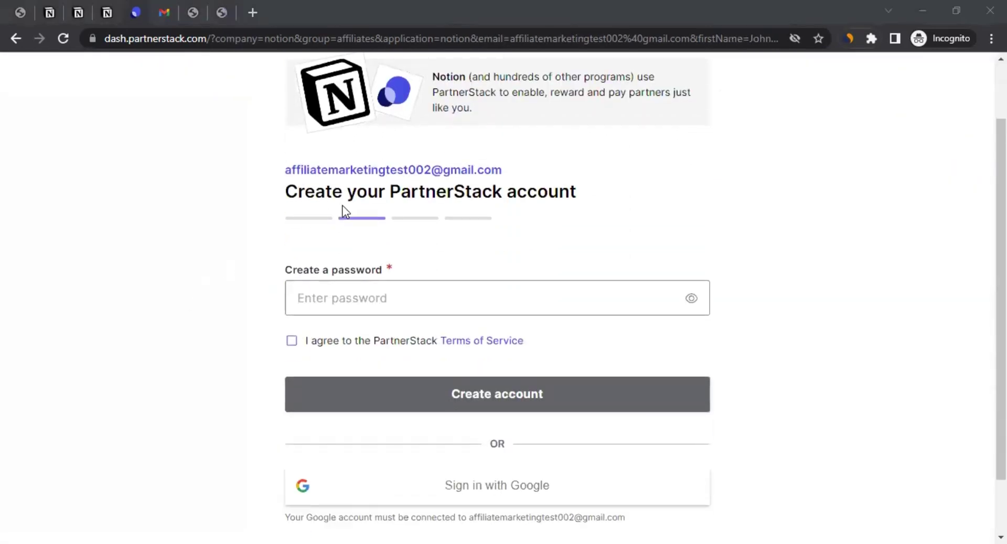
# - Enter the account password, agree to the PartnerStack Terms of Service and create the account
pyautogui.moveTo(298, 195); pyautogui.dragTo(546, 203)
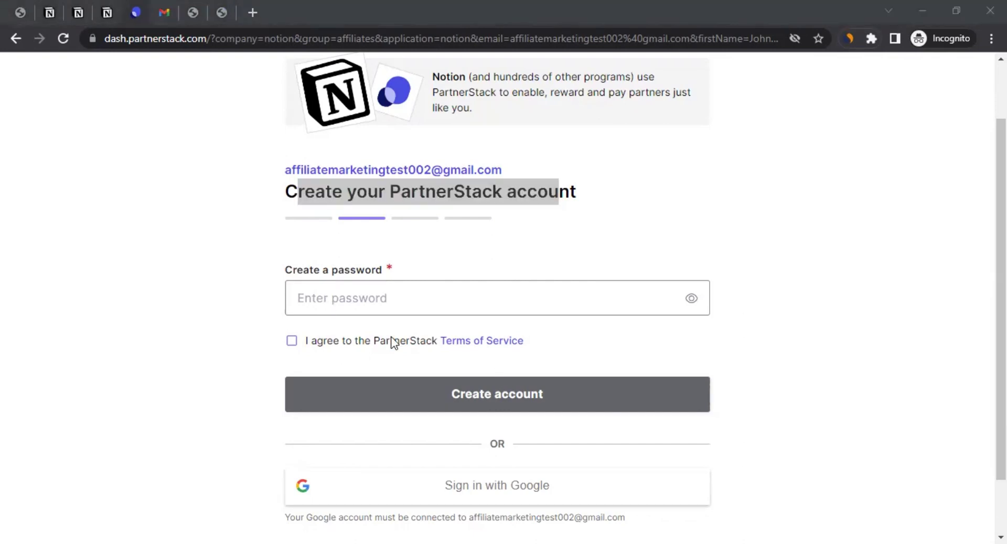
pyautogui.click(371, 312)
pyautogui.hotkey('ctrl', 'v')
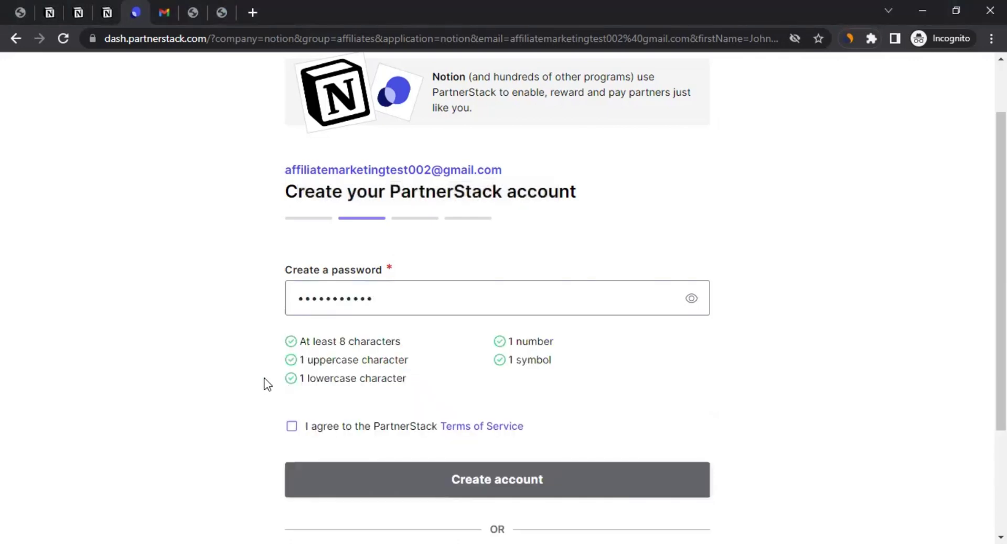
pyautogui.scroll(-3, 328, 198)
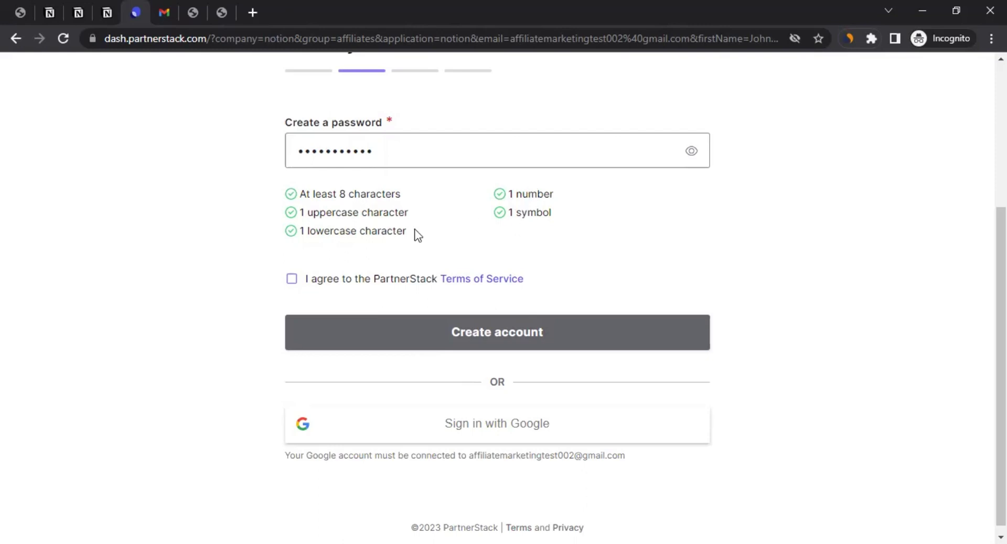
pyautogui.click(291, 279)
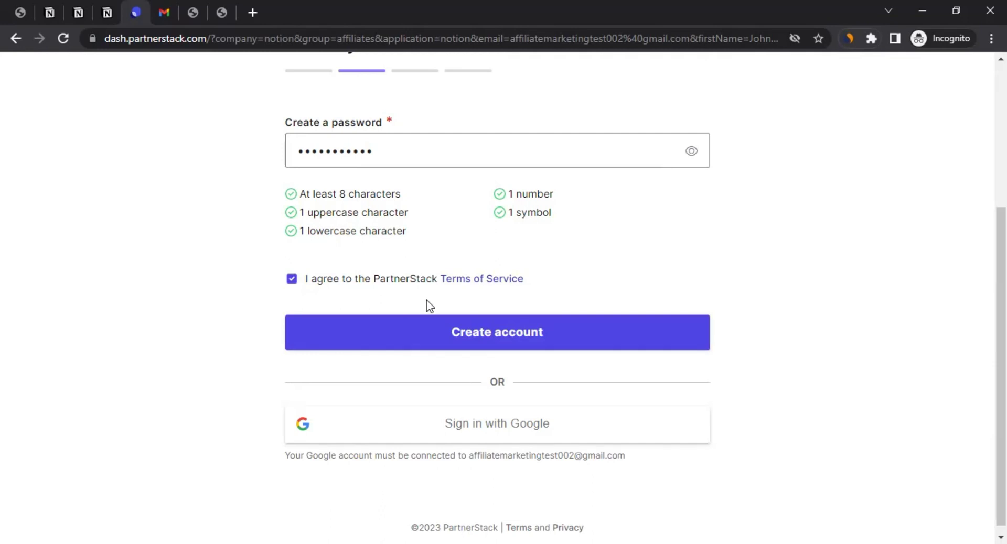
pyautogui.click(452, 335)
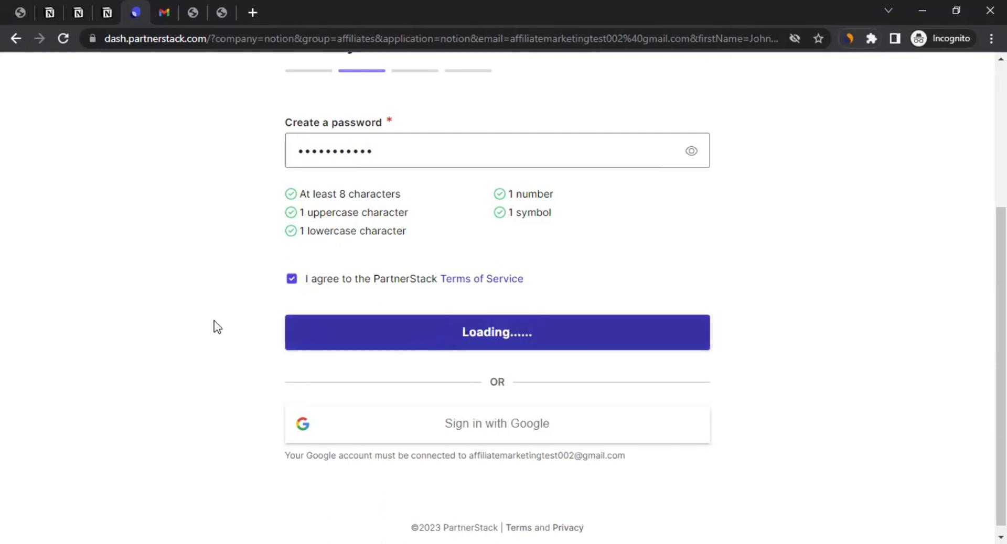
pyautogui.scroll(2, 289, 273)
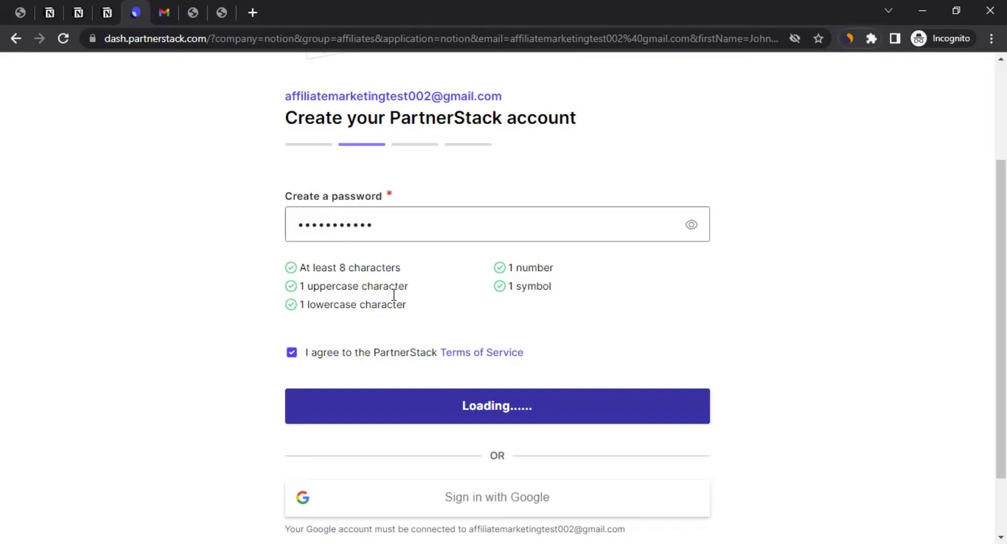
pyautogui.scroll(-1, 207, 301)
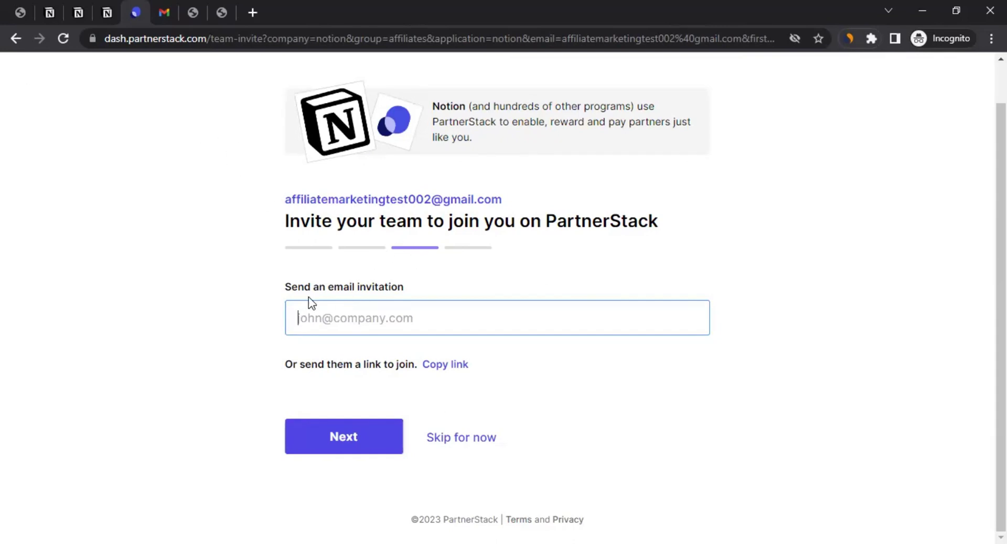
# - Skip inviting team members to PartnerStack and read the email confirmation instructions
pyautogui.moveTo(299, 288); pyautogui.dragTo(398, 289)
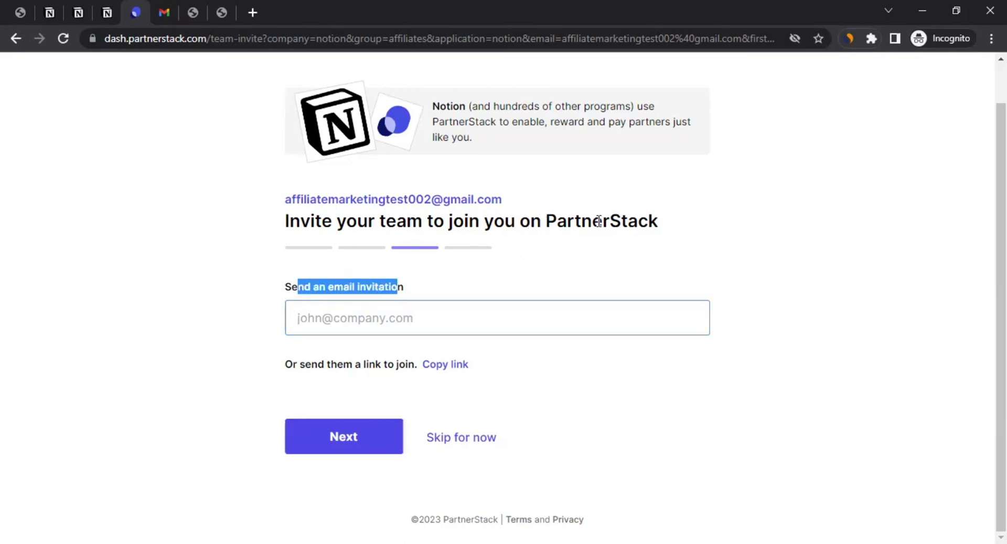
pyautogui.click(450, 437)
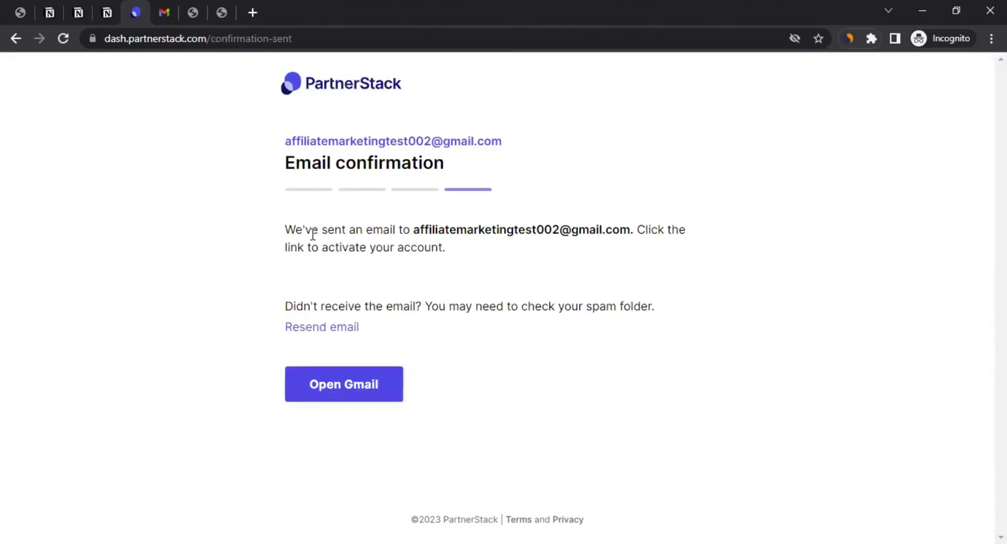
pyautogui.moveTo(285, 231); pyautogui.dragTo(372, 233)
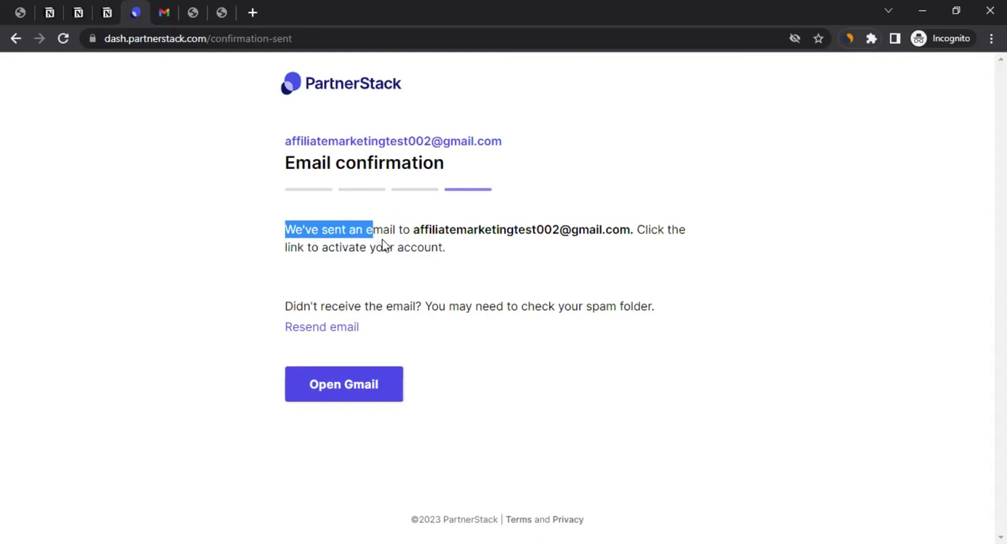
# - Switch to Gmail, open PartnerStack's "Verify your email address" message from the inbox and verify the email address
pyautogui.click(169, 11)
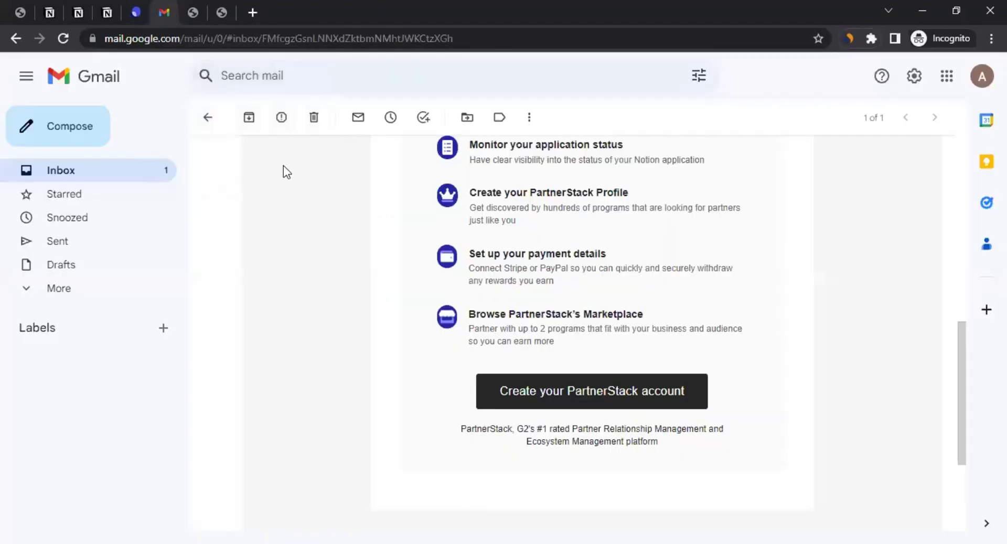
pyautogui.click(207, 118)
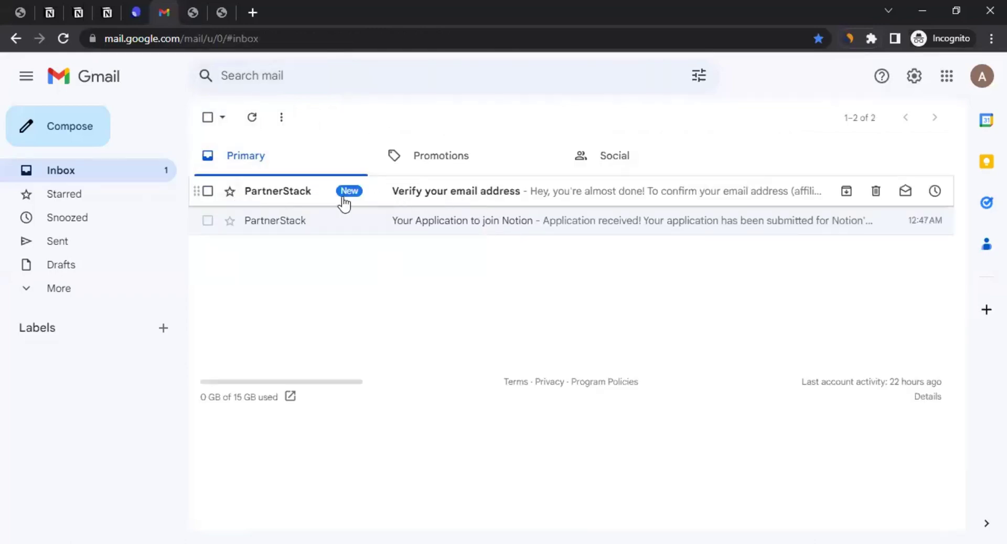
pyautogui.click(460, 201)
pyautogui.scroll(-5, 418, 283)
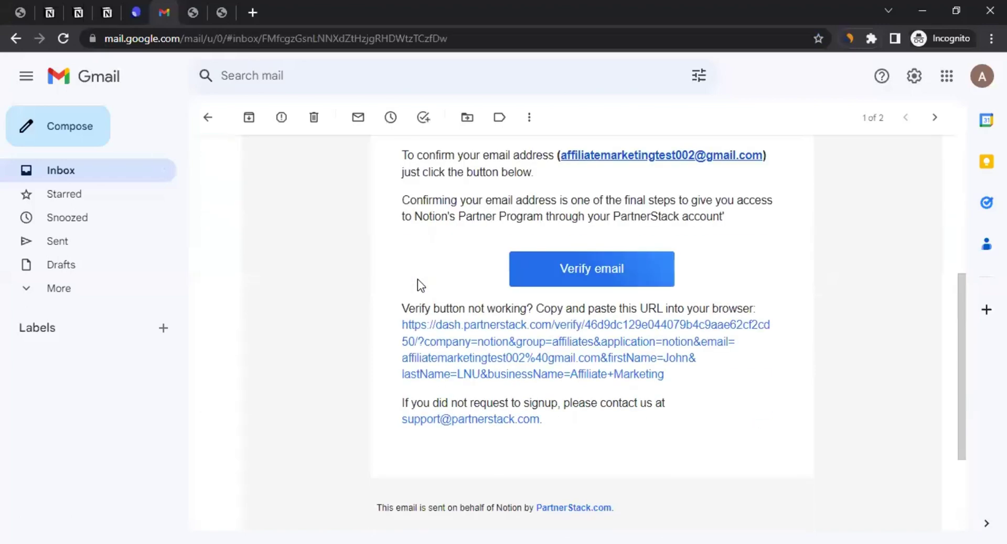
pyautogui.click(570, 286)
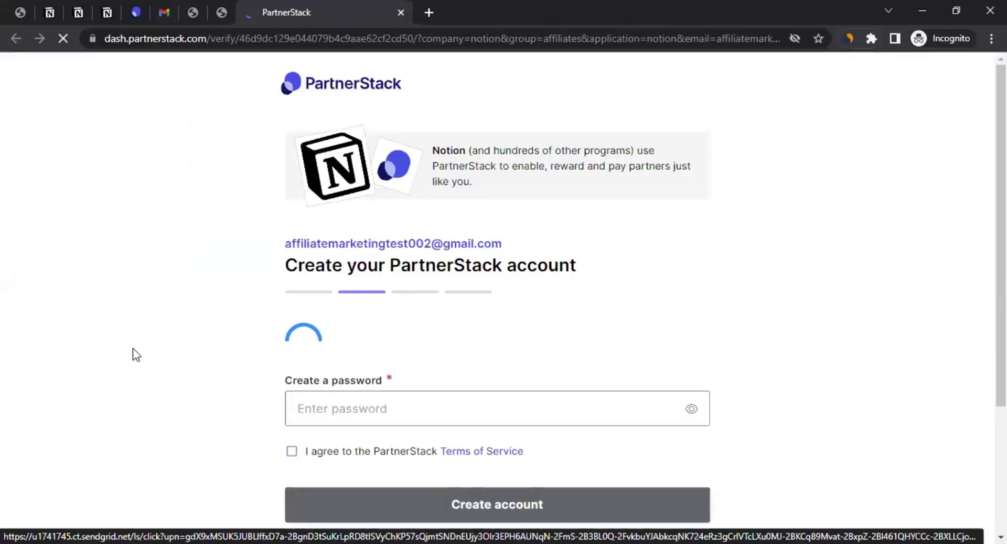
# - Dismiss the featured partner programs and "Welcome To Your Dashboard" pop-ups on the PartnerStack home page
pyautogui.scroll(-3, 142, 356)
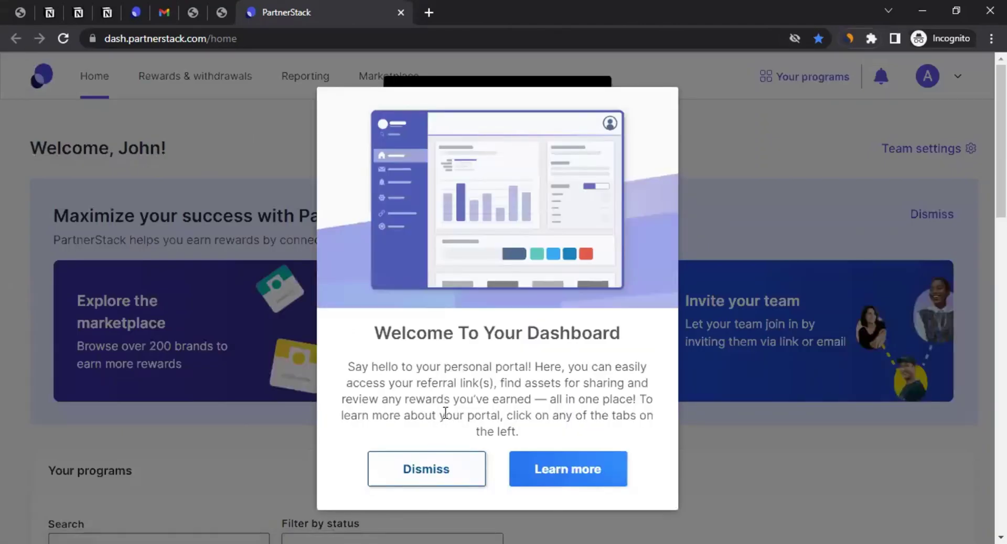
pyautogui.click(435, 464)
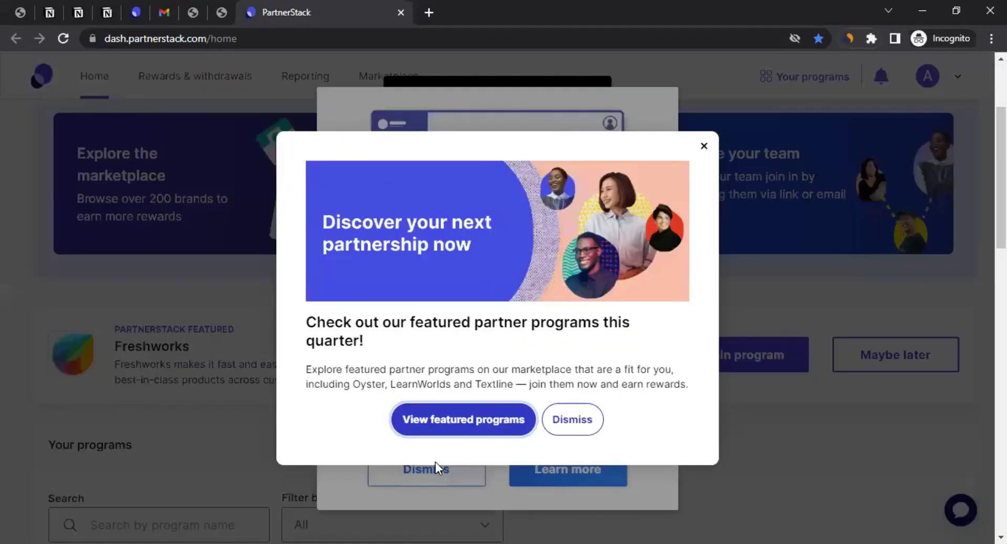
pyautogui.click(569, 420)
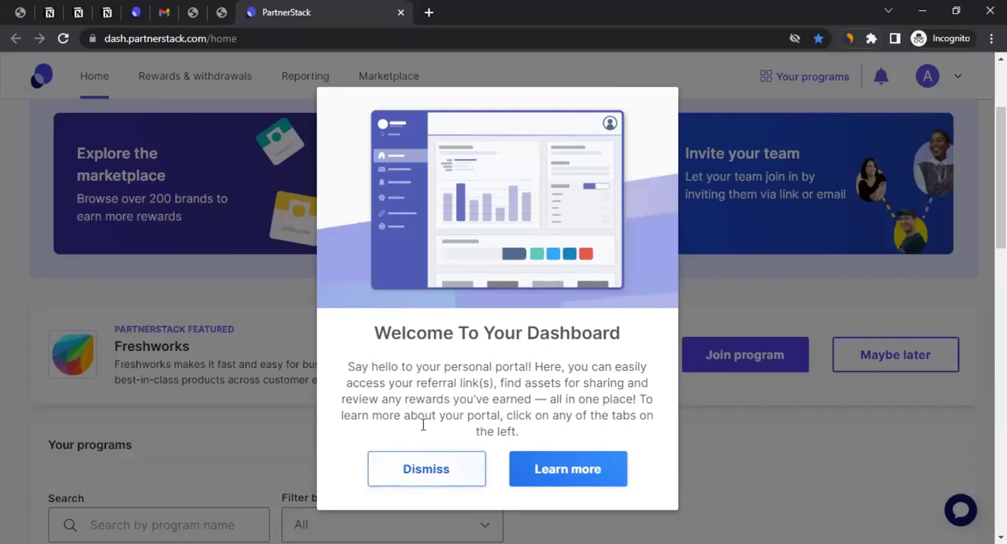
pyautogui.click(424, 468)
pyautogui.scroll(3, 398, 428)
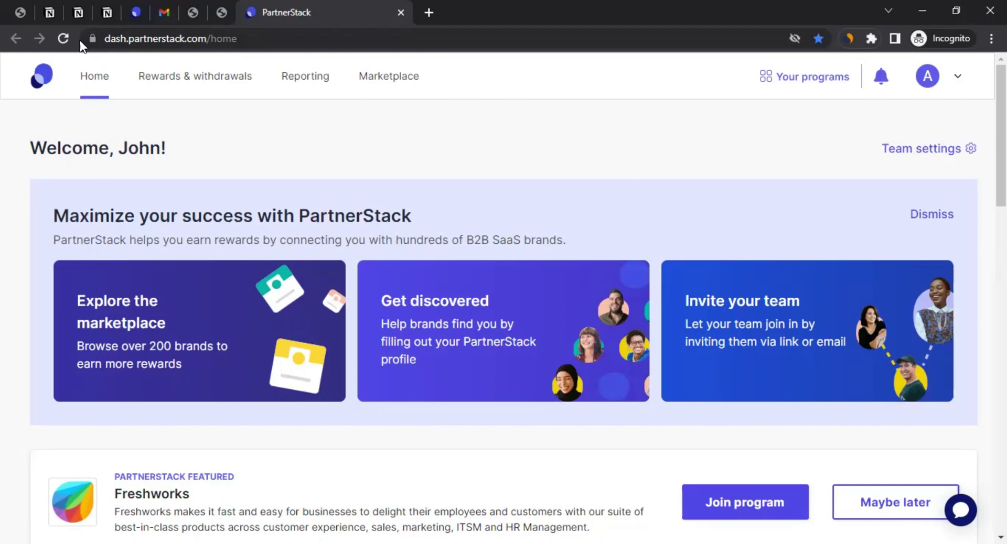
# - Look over the PartnerStack home page and open the Notion program from your programs
pyautogui.scroll(-10, 186, 193)
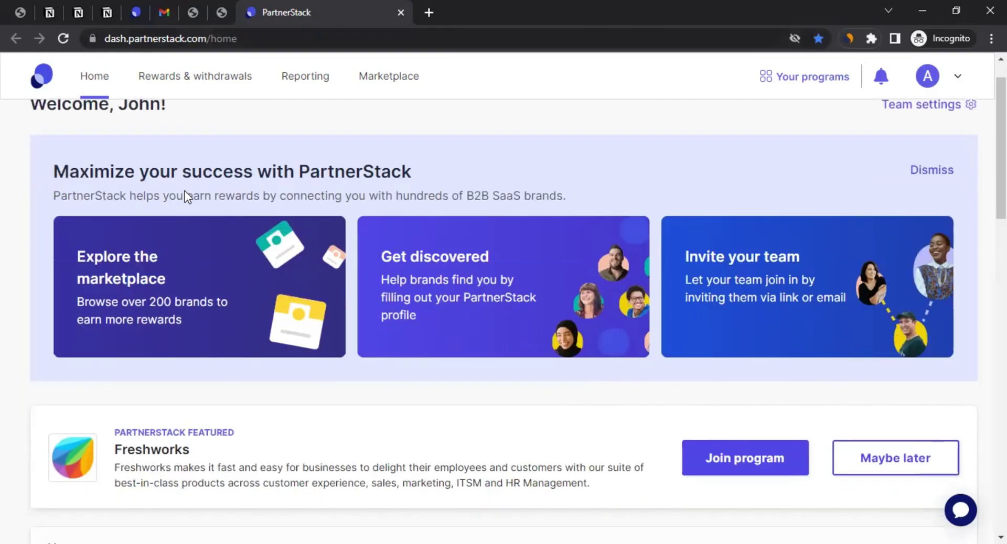
pyautogui.scroll(10, 188, 197)
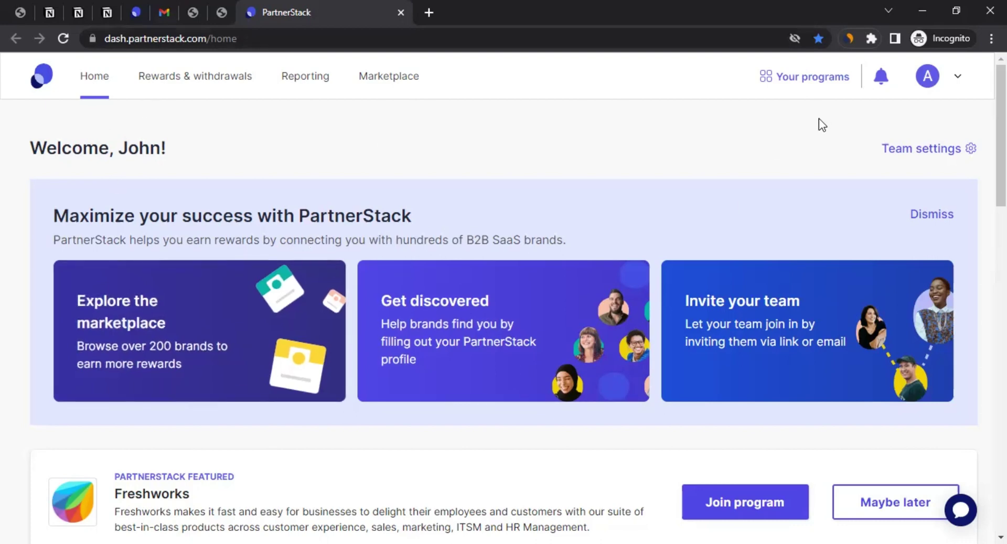
pyautogui.click(809, 83)
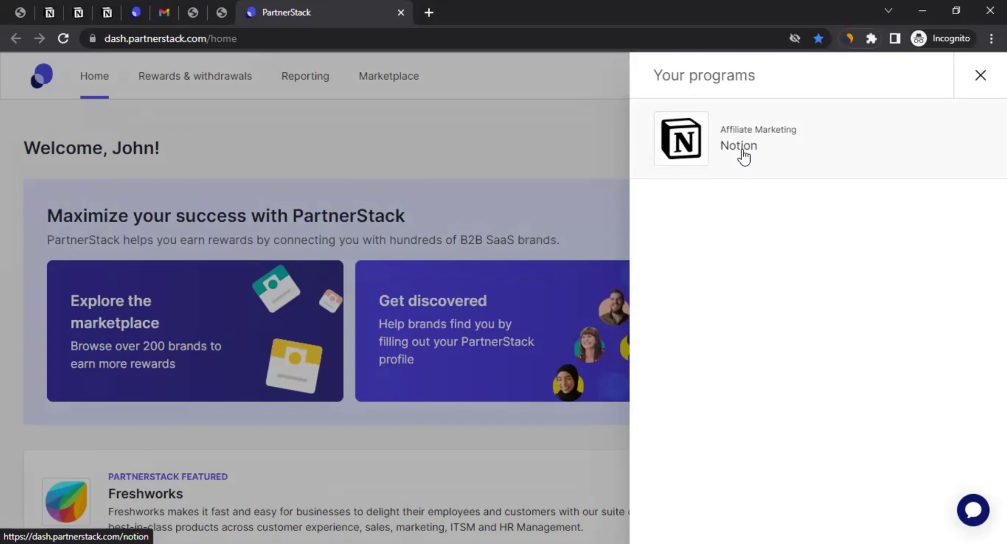
pyautogui.click(743, 155)
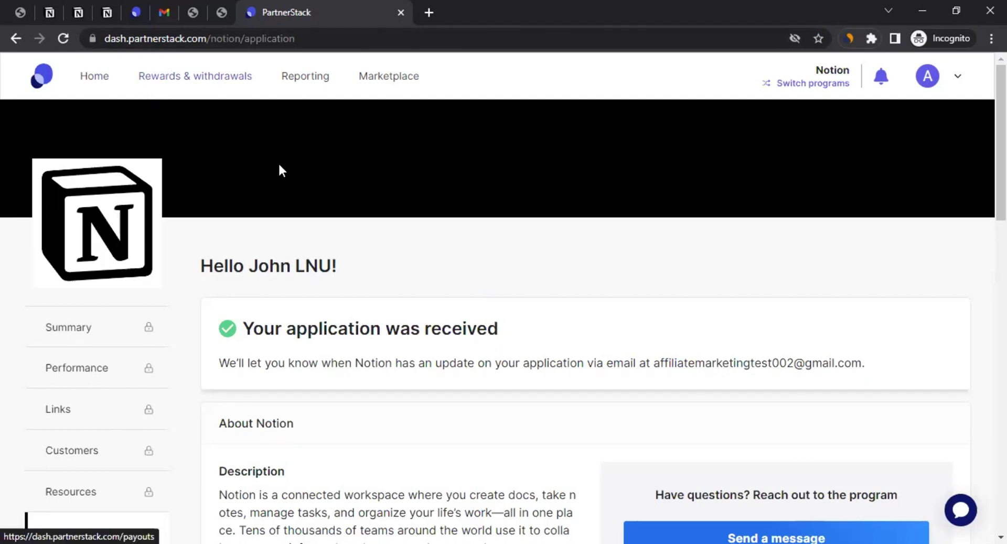
# - Review the Notion application's status, program description and submitted answers, and bring up the "How to Promote Notion" slide
pyautogui.scroll(-3, 244, 246)
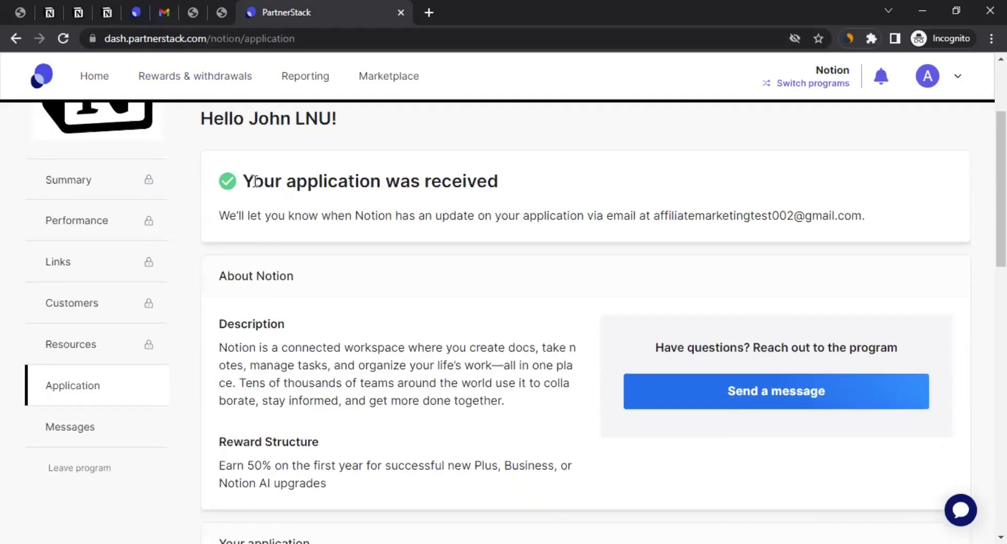
pyautogui.moveTo(264, 181); pyautogui.dragTo(430, 181)
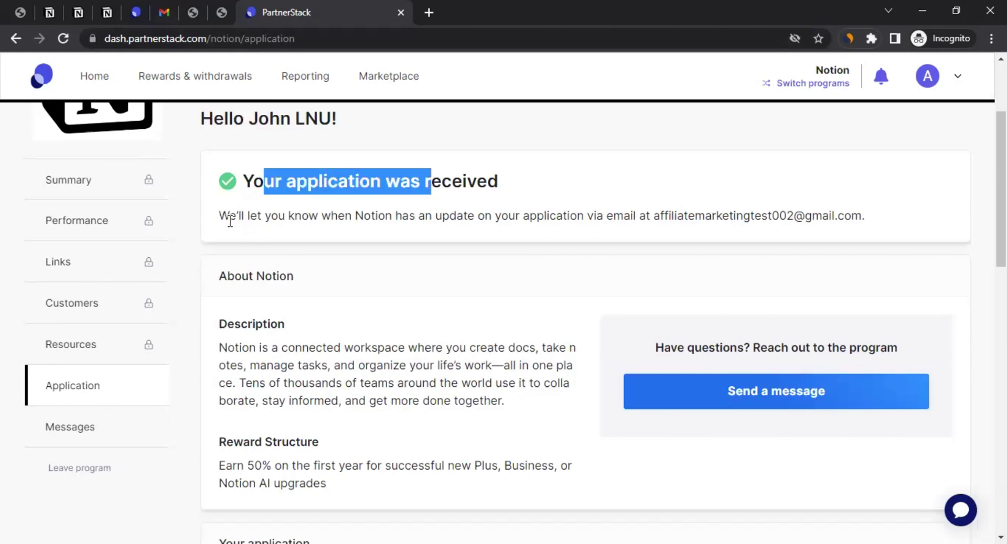
pyautogui.scroll(-10, 272, 260)
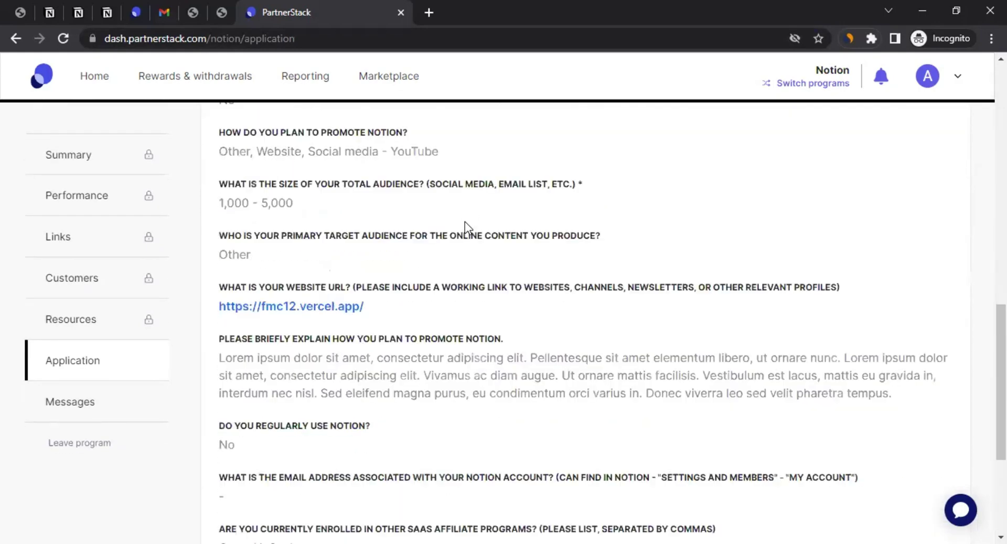
pyautogui.scroll(12, 465, 222)
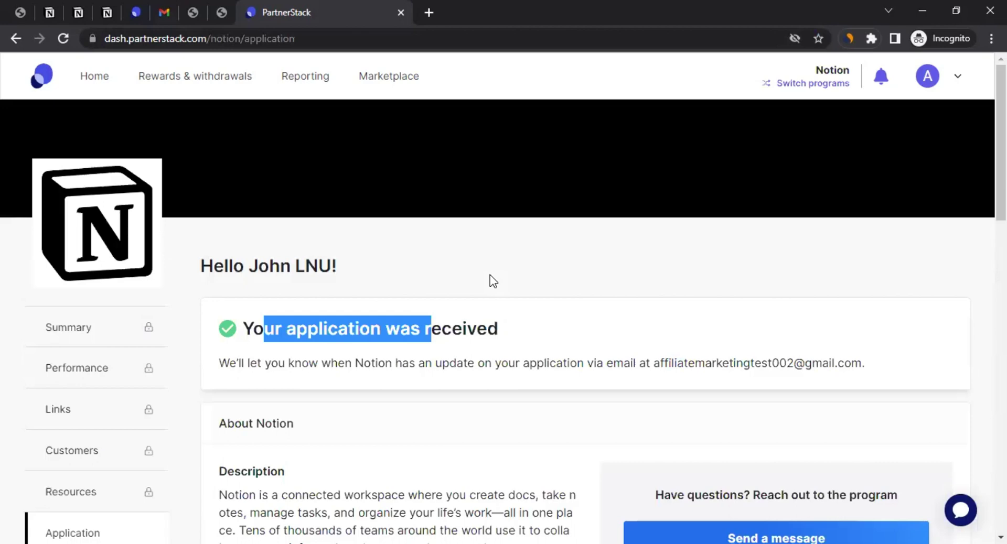
pyautogui.scroll(-4, 489, 275)
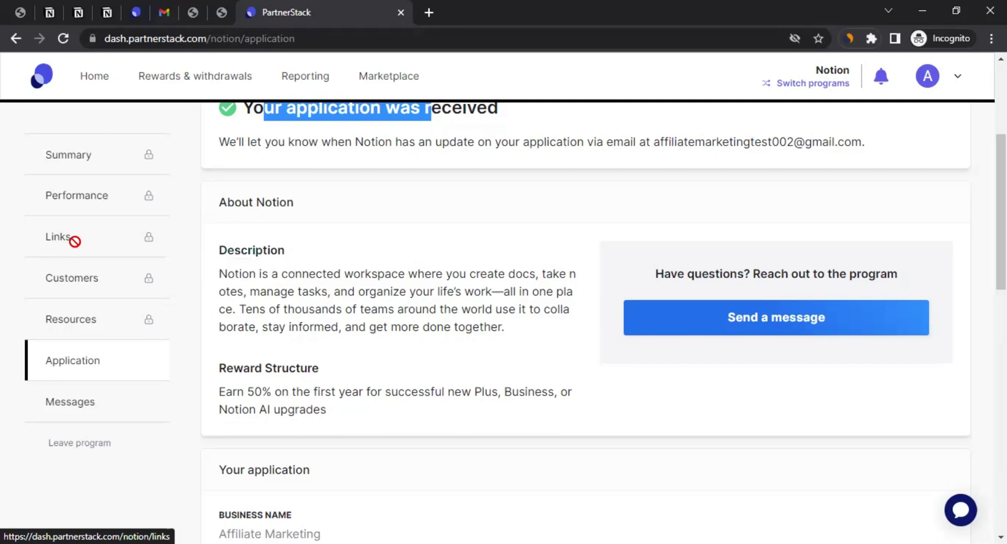
pyautogui.scroll(4, 354, 339)
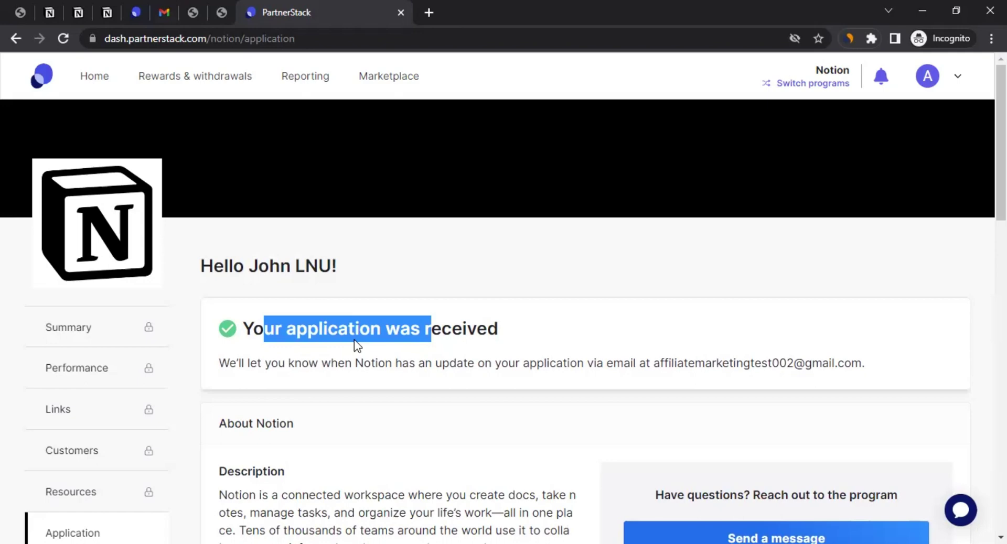
pyautogui.click(197, 9)
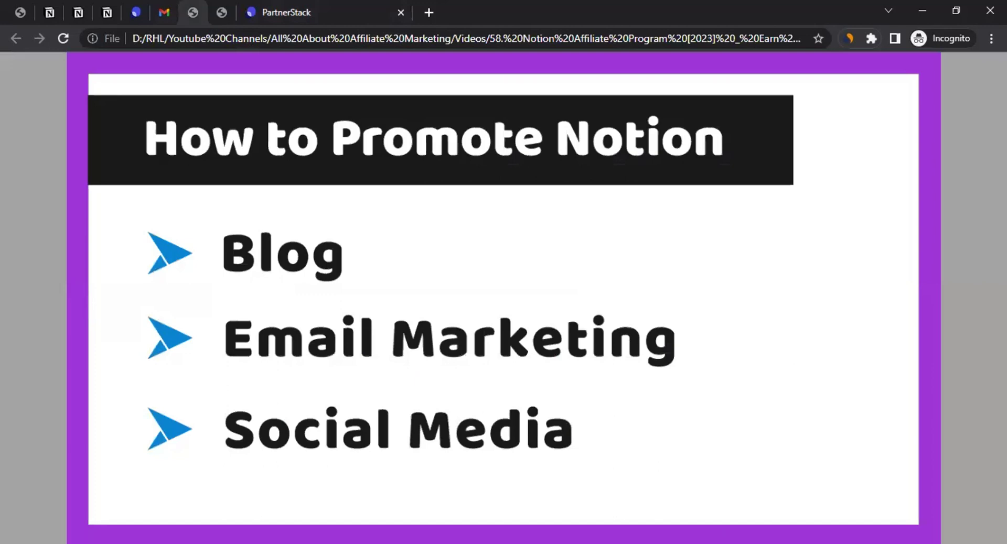